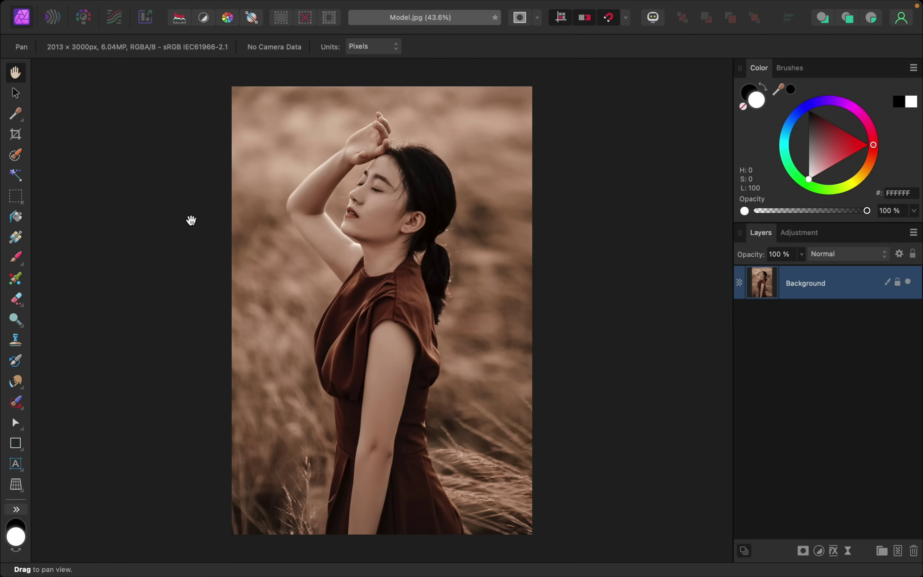
# Paint a selection over the woman's face, hair, body and raised hand's fingers with the Selection Brush.
pyautogui.click(15, 157)
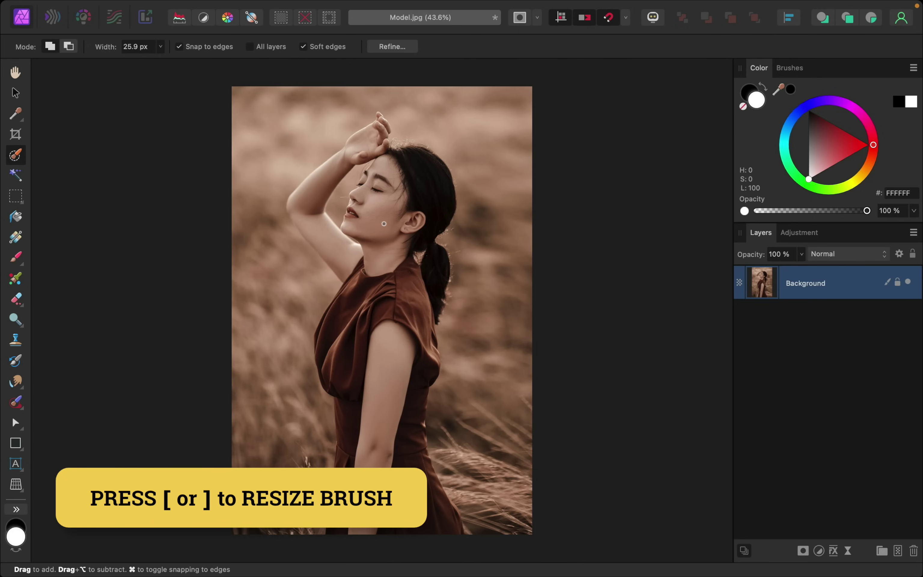
pyautogui.press(']')
pyautogui.press(']')
pyautogui.press(']')
pyautogui.press(']')
pyautogui.press(']')
pyautogui.moveTo(384, 224)
pyautogui.mouseDown()
pyautogui.moveTo(407, 196)
pyautogui.moveTo(365, 287)
pyautogui.moveTo(359, 333)
pyautogui.moveTo(372, 315)
pyautogui.moveTo(373, 411)
pyautogui.moveTo(394, 504)
pyautogui.moveTo(394, 421)
pyautogui.moveTo(421, 335)
pyautogui.moveTo(375, 268)
pyautogui.moveTo(330, 249)
pyautogui.moveTo(346, 261)
pyautogui.moveTo(305, 205)
pyautogui.moveTo(346, 163)
pyautogui.mouseUp()
pyautogui.press('[')
pyautogui.press('[')
pyautogui.scroll(5, 378, 131)
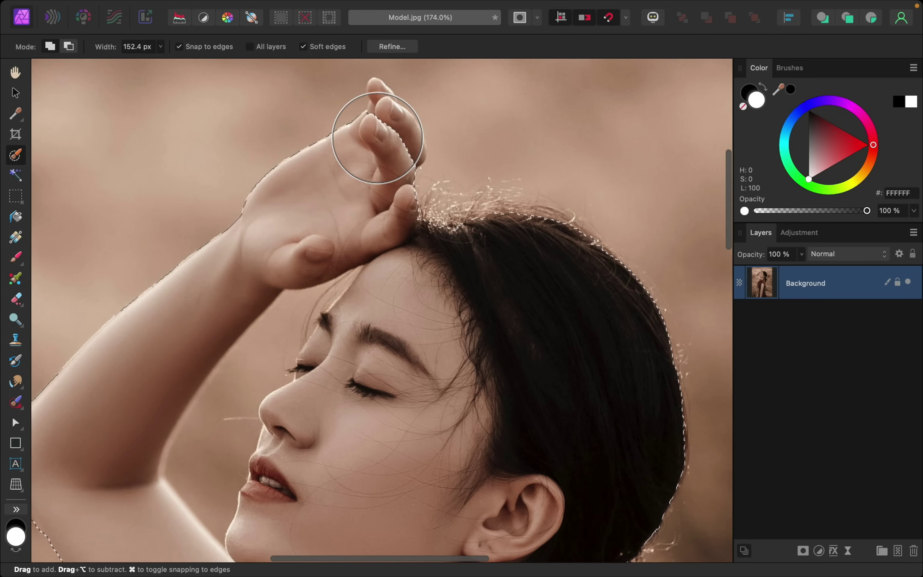
pyautogui.press('[')
pyautogui.press('[')
pyautogui.press('[')
pyautogui.press('[')
pyautogui.press('[')
pyautogui.moveTo(381, 131); pyautogui.dragTo(398, 126)
pyautogui.scroll(-8, 385, 171)
pyautogui.hscroll(-5, 385, 172)
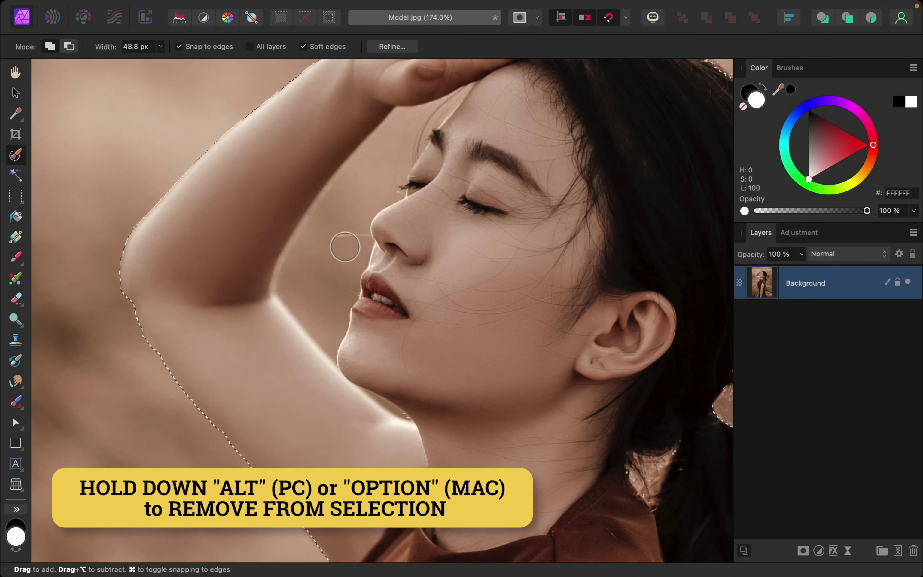
# Subtract stray background beside the face and along the forehead hairline from the selection.
pyautogui.moveTo(345, 247)
pyautogui.mouseDown()
pyautogui.moveTo(325, 268)
pyautogui.moveTo(381, 150)
pyautogui.moveTo(407, 126)
pyautogui.moveTo(314, 227)
pyautogui.mouseUp()
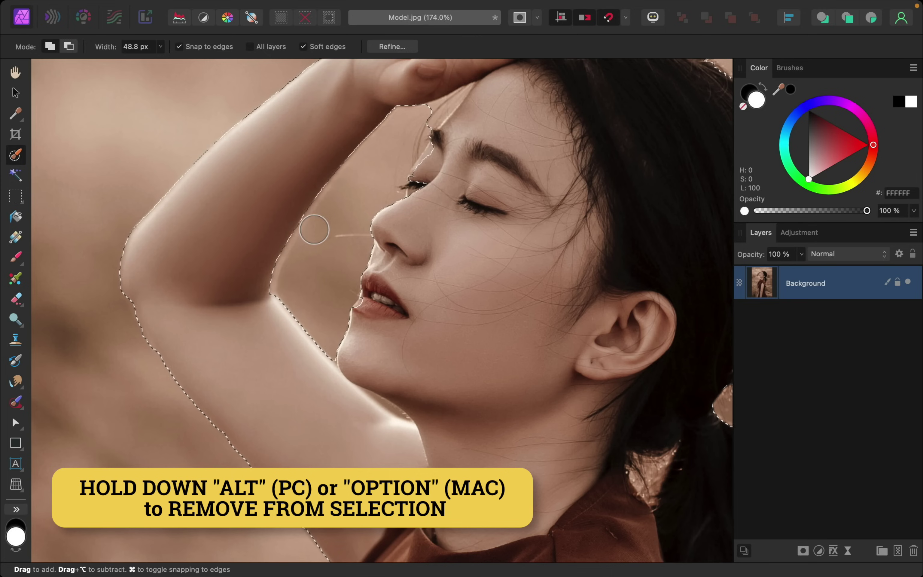
pyautogui.moveTo(439, 106); pyautogui.dragTo(452, 94)
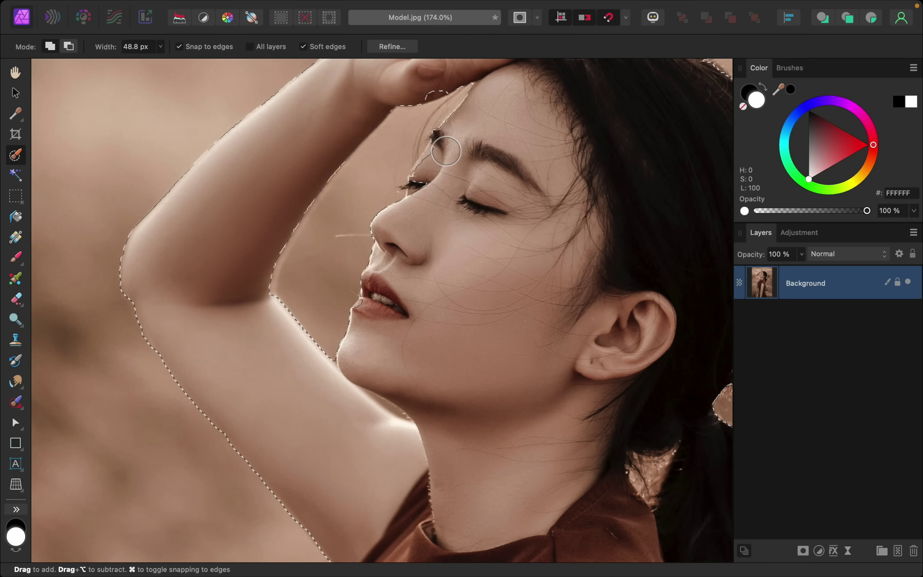
pyautogui.scroll(-2, 377, 297)
pyautogui.press('[')
pyautogui.press('[')
pyautogui.press('[')
pyautogui.press('[')
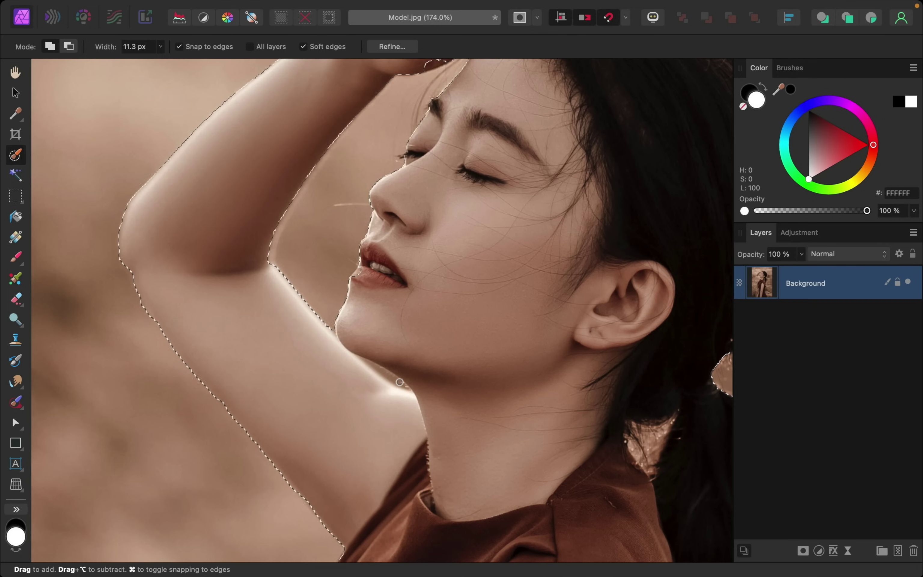
pyautogui.scroll(-3, 419, 324)
pyautogui.hscroll(3, 420, 324)
pyautogui.press(']')
pyautogui.press(']')
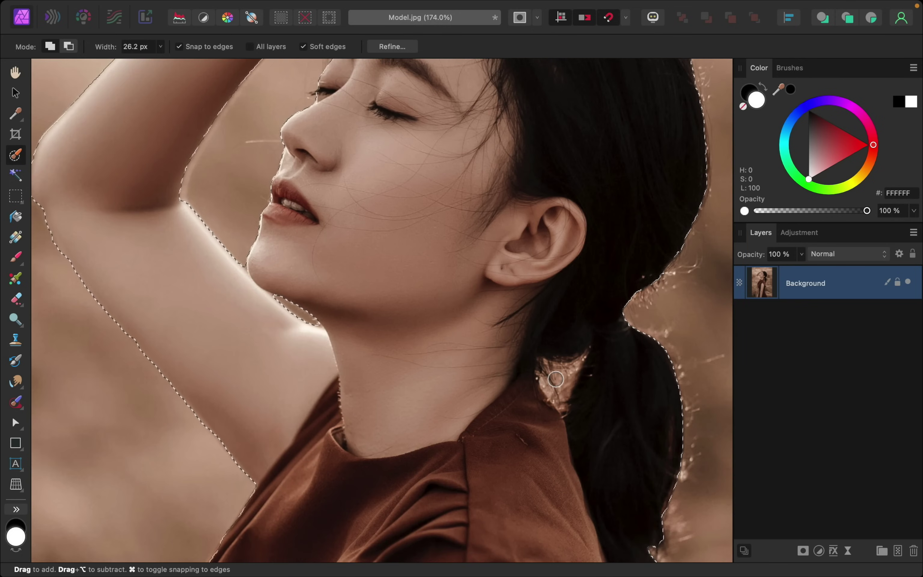
pyautogui.press('super+0')
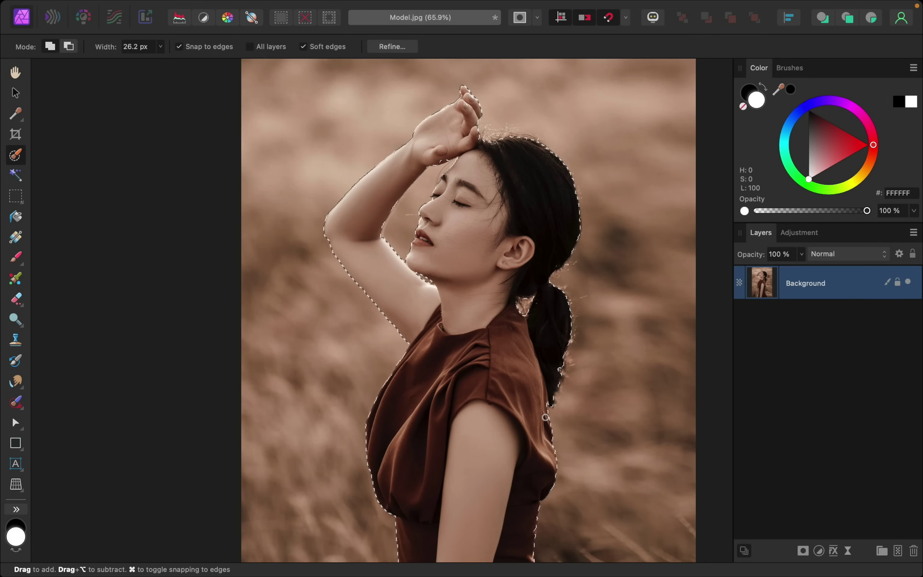
pyautogui.scroll(-10, 553, 389)
pyautogui.hscroll(-1, 553, 389)
pyautogui.scroll(11, 518, 419)
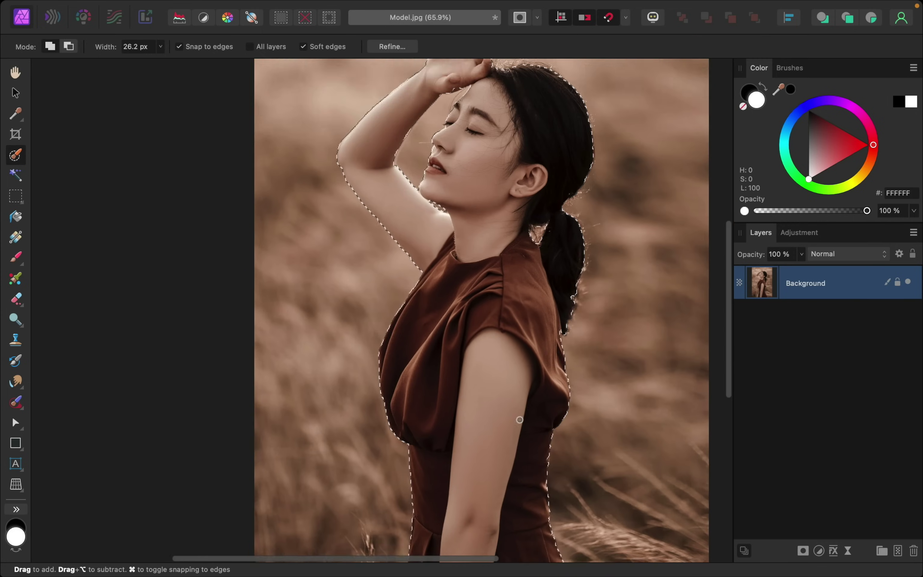
pyautogui.hscroll(2, 520, 420)
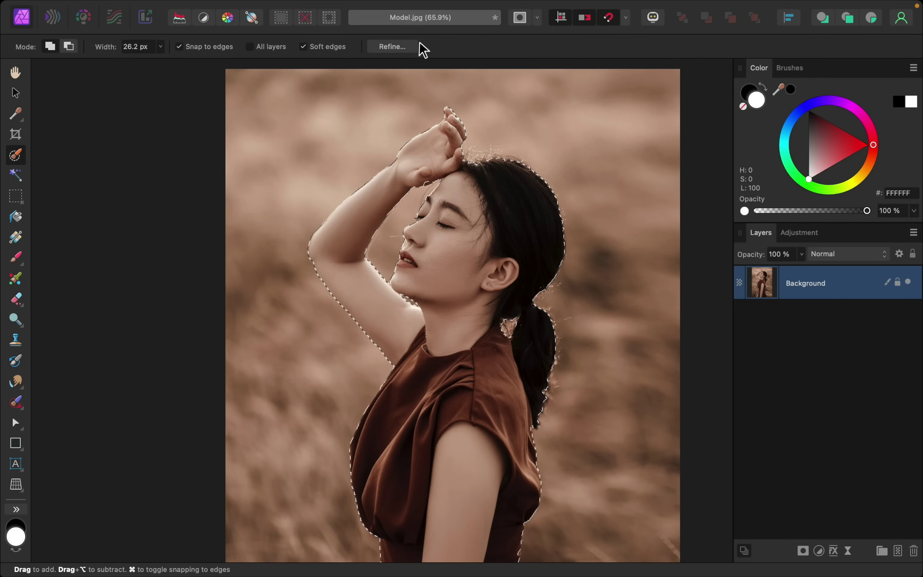
# In Refine Selection, paint a 76 px matte stroke along the hair's outer edge down the ponytail.
pyautogui.click(405, 47)
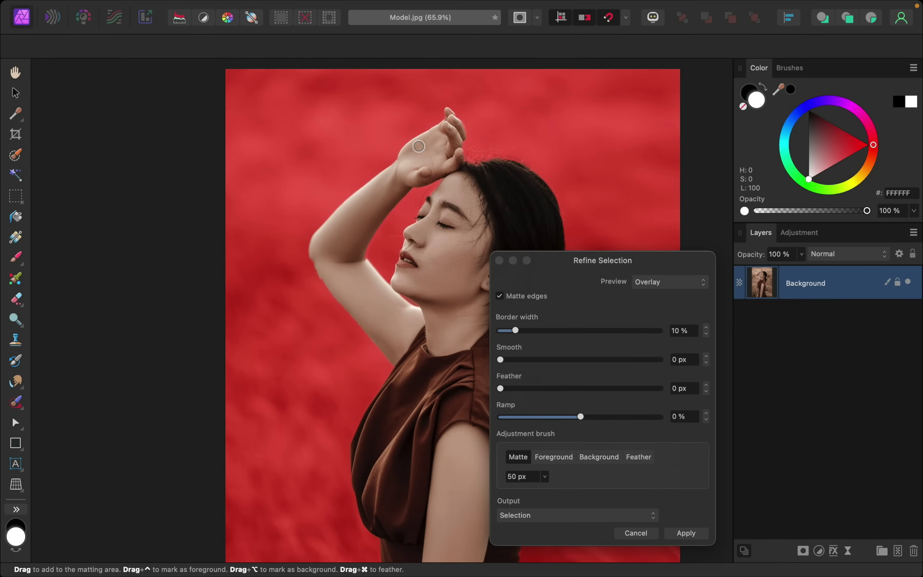
pyautogui.hscroll(5, 419, 146)
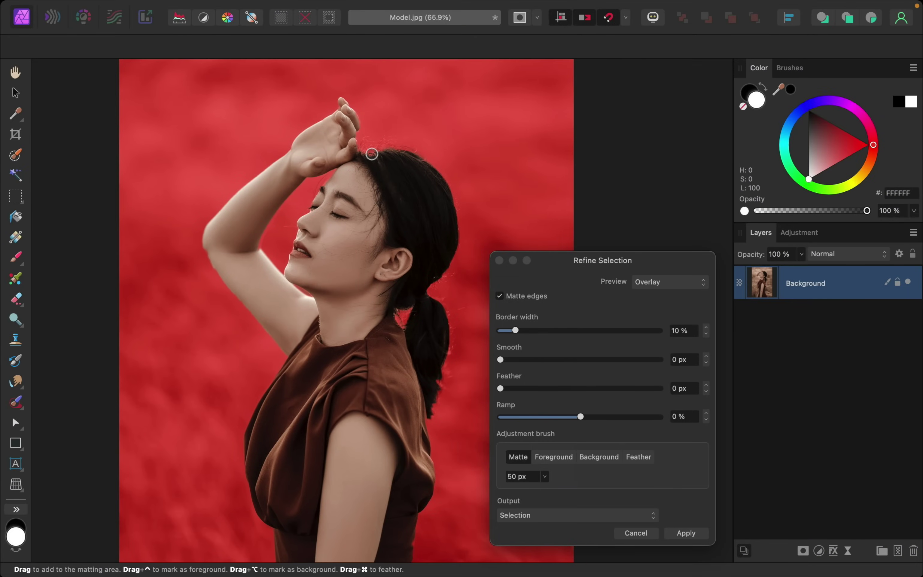
pyautogui.press(']')
pyautogui.press(']')
pyautogui.press(']')
pyautogui.moveTo(409, 147)
pyautogui.mouseDown()
pyautogui.moveTo(445, 181)
pyautogui.moveTo(459, 225)
pyautogui.moveTo(433, 290)
pyautogui.moveTo(450, 318)
pyautogui.moveTo(436, 426)
pyautogui.mouseUp()
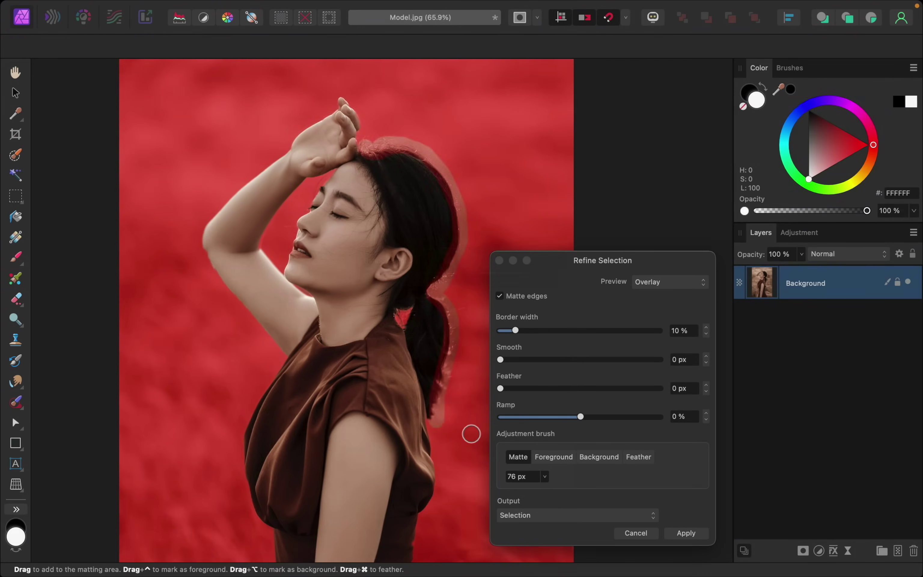
# Apply the refined selection as a layer mask and nest the mask as a child layer.
pyautogui.click(686, 533)
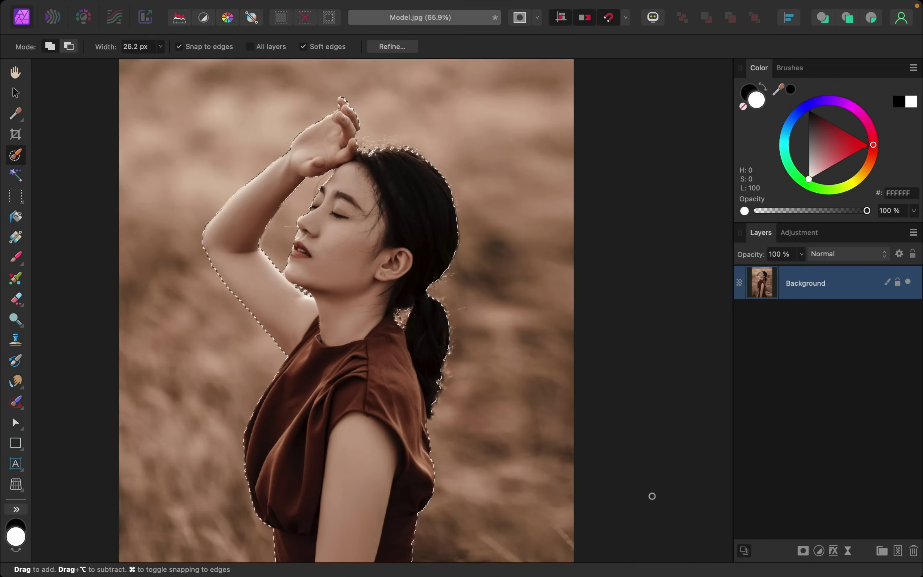
pyautogui.scroll(-3, 565, 337)
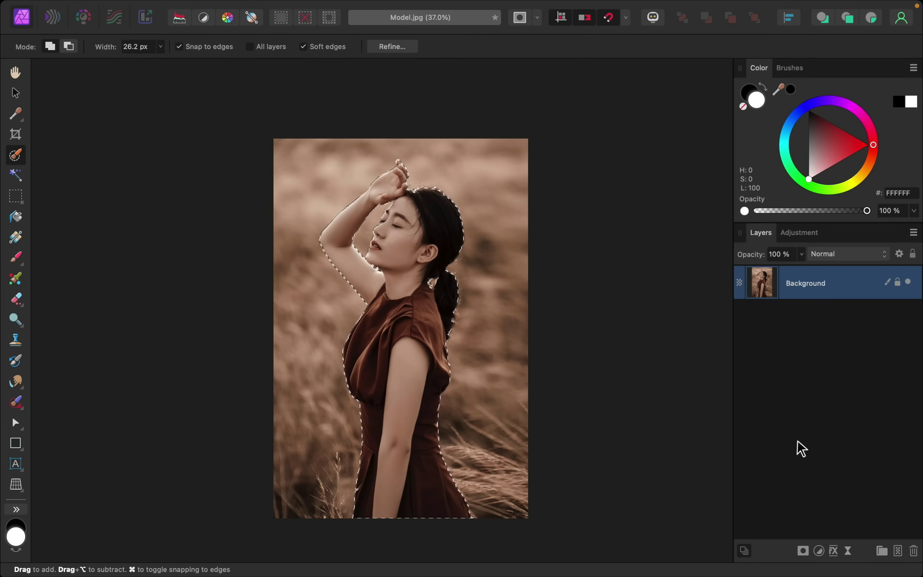
pyautogui.click(803, 550)
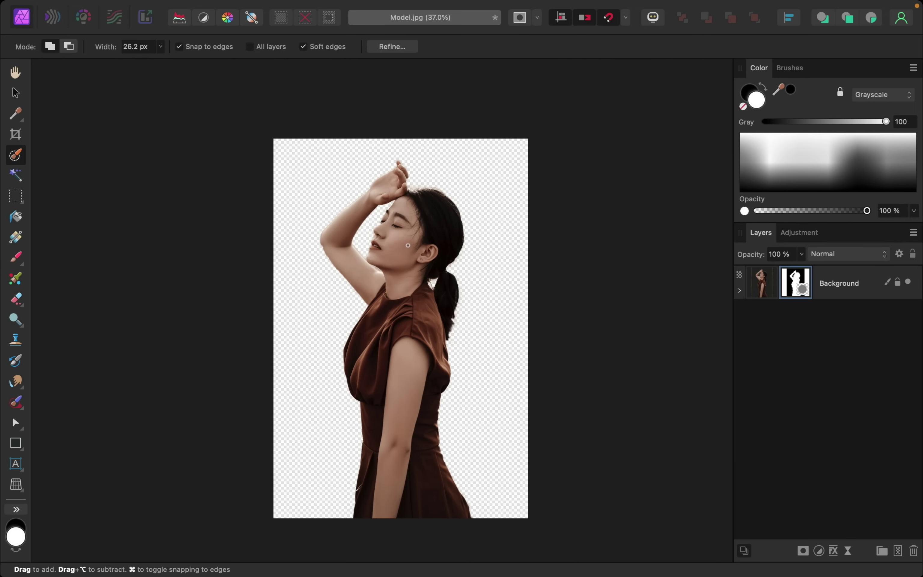
pyautogui.scroll(10, 408, 245)
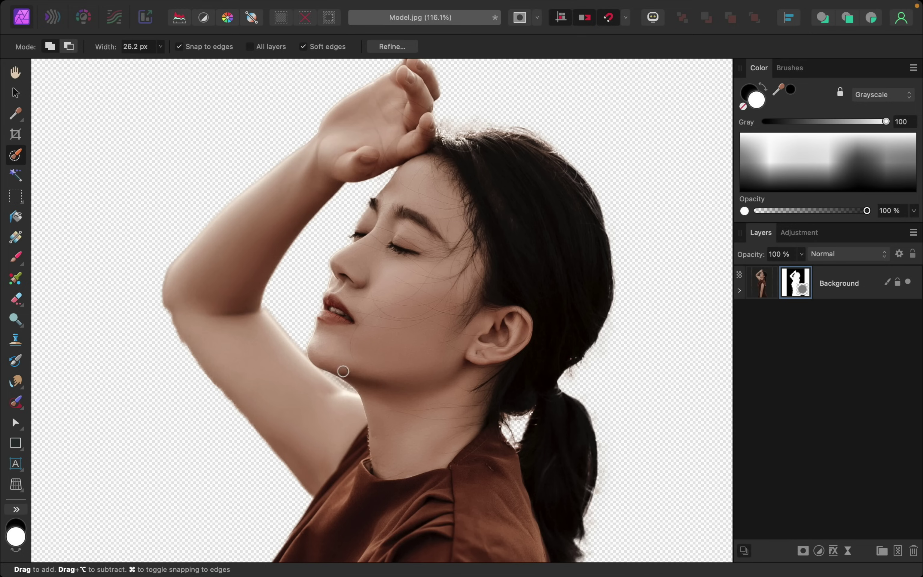
pyautogui.moveTo(786, 281); pyautogui.dragTo(741, 293)
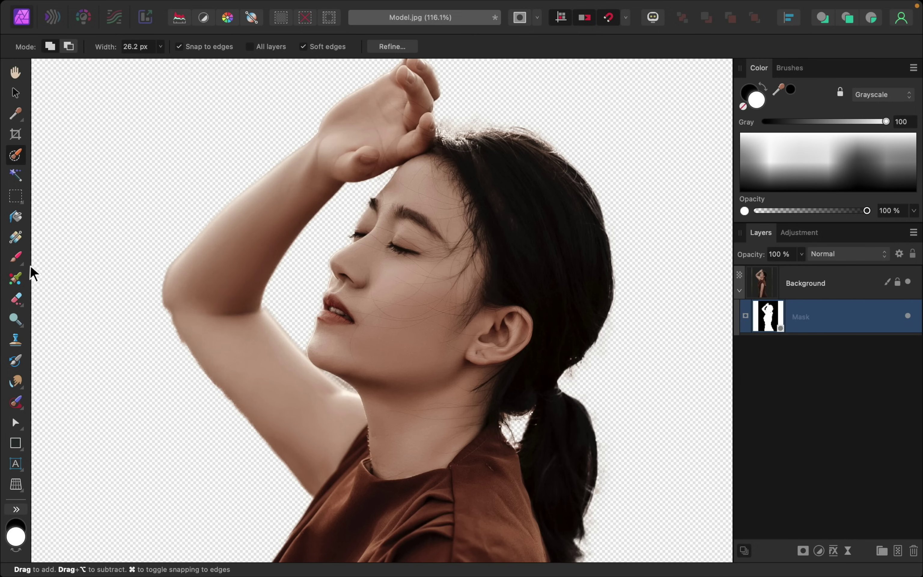
# Switch to the Paint Brush in black and lower its flow for softer strokes.
pyautogui.click(16, 256)
pyautogui.press('x')
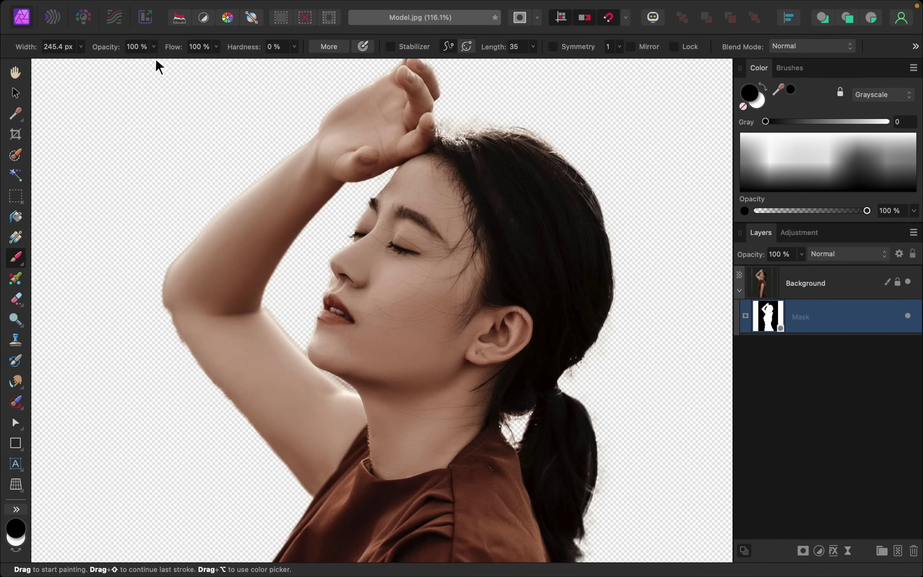
pyautogui.moveTo(167, 50); pyautogui.dragTo(161, 53)
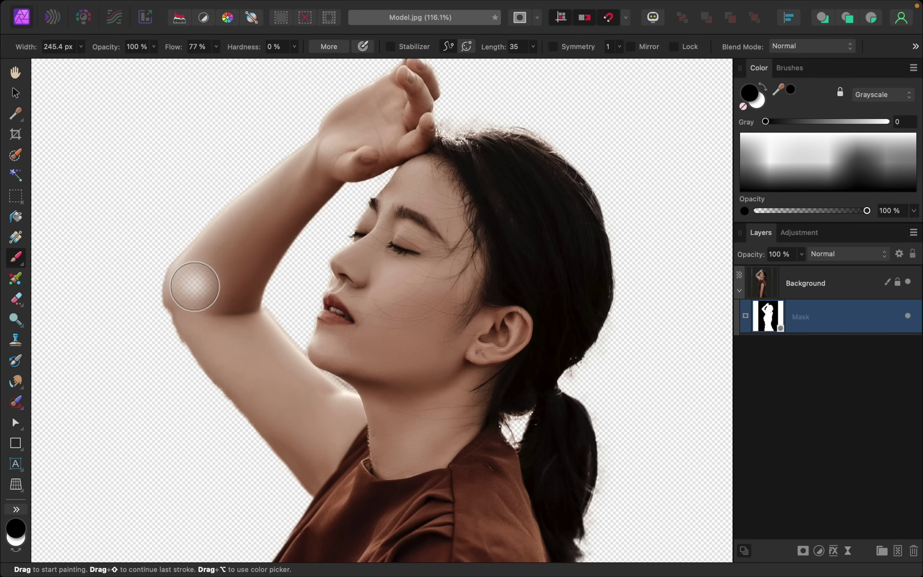
pyautogui.scroll(-3, 191, 284)
pyautogui.hscroll(-2, 192, 284)
pyautogui.scroll(5, 196, 287)
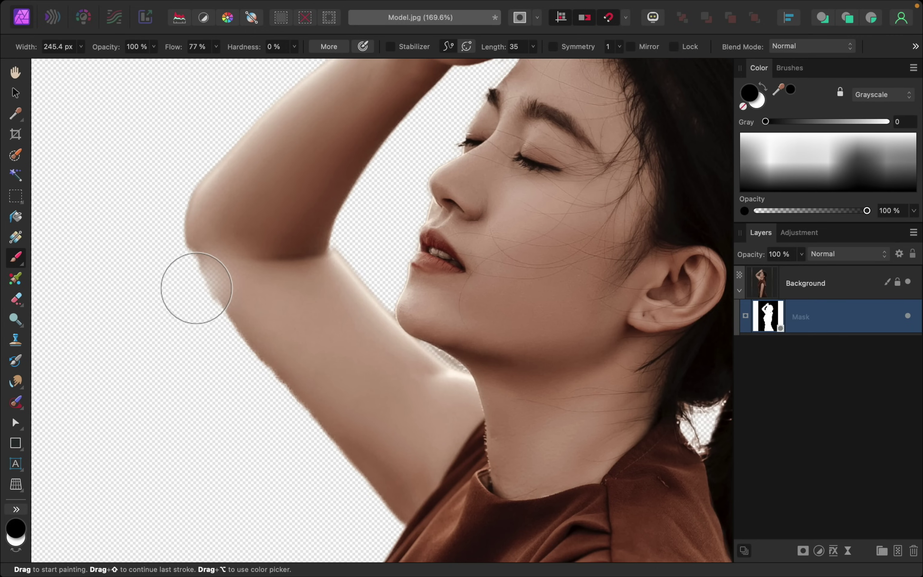
# Paint in white at about 35 px to restore the notch along the elbow edge.
pyautogui.click(762, 87)
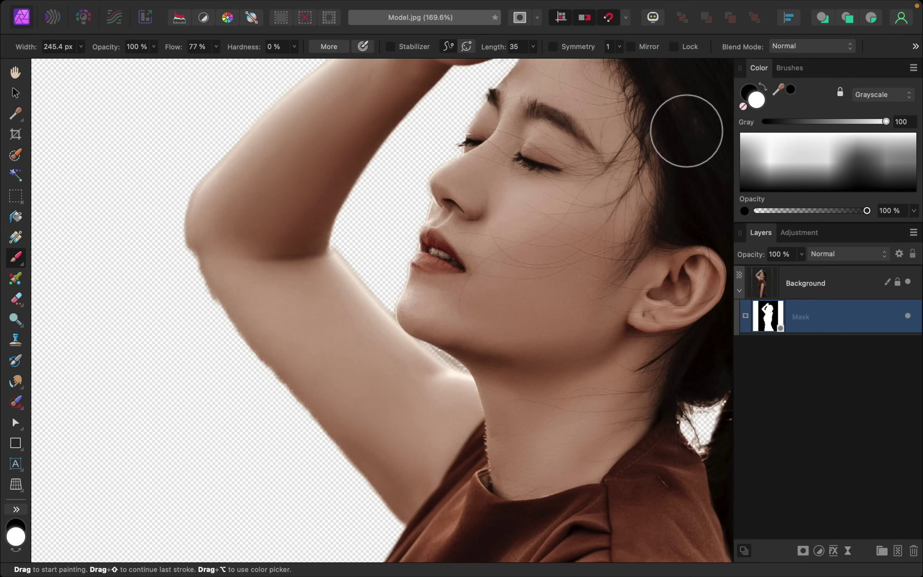
pyautogui.press('[')
pyautogui.press('[')
pyautogui.press('[')
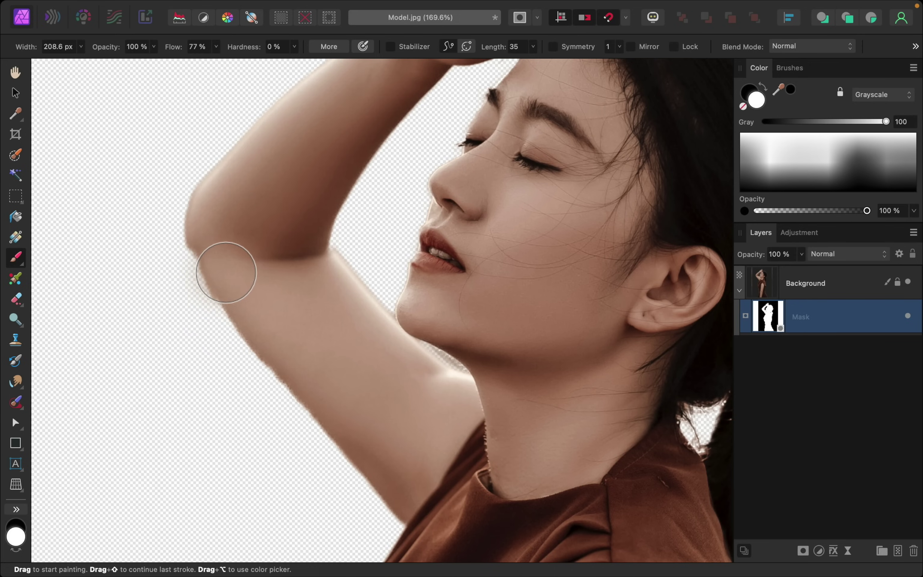
pyautogui.press('[')
pyautogui.press('[')
pyautogui.press('[')
pyautogui.press('[')
pyautogui.press('[')
pyautogui.press('[')
pyautogui.press('[')
pyautogui.press('[')
pyautogui.press('[')
pyautogui.press('[')
pyautogui.press('[')
pyautogui.press('[')
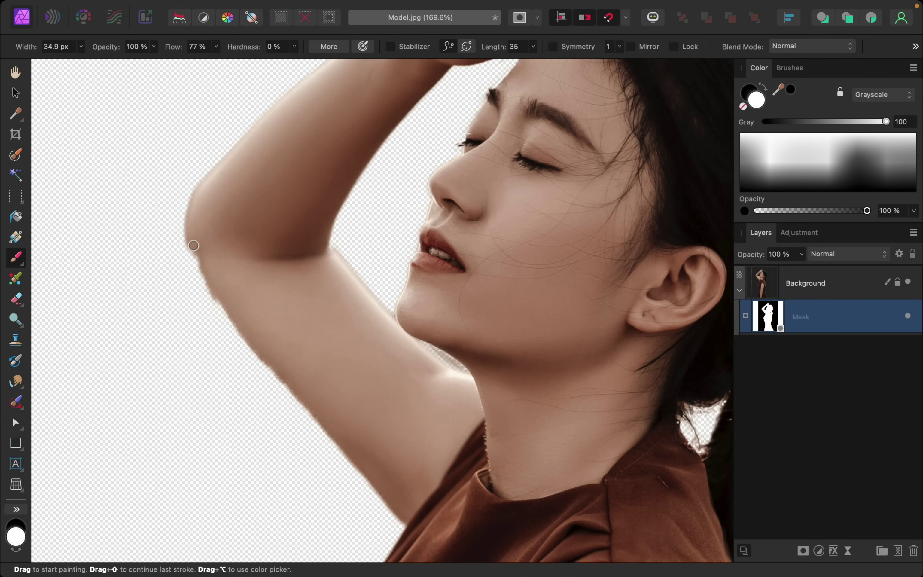
pyautogui.moveTo(193, 245)
pyautogui.mouseDown()
pyautogui.moveTo(192, 246)
pyautogui.moveTo(231, 314)
pyautogui.moveTo(190, 241)
pyautogui.moveTo(203, 270)
pyautogui.moveTo(373, 484)
pyautogui.mouseUp()
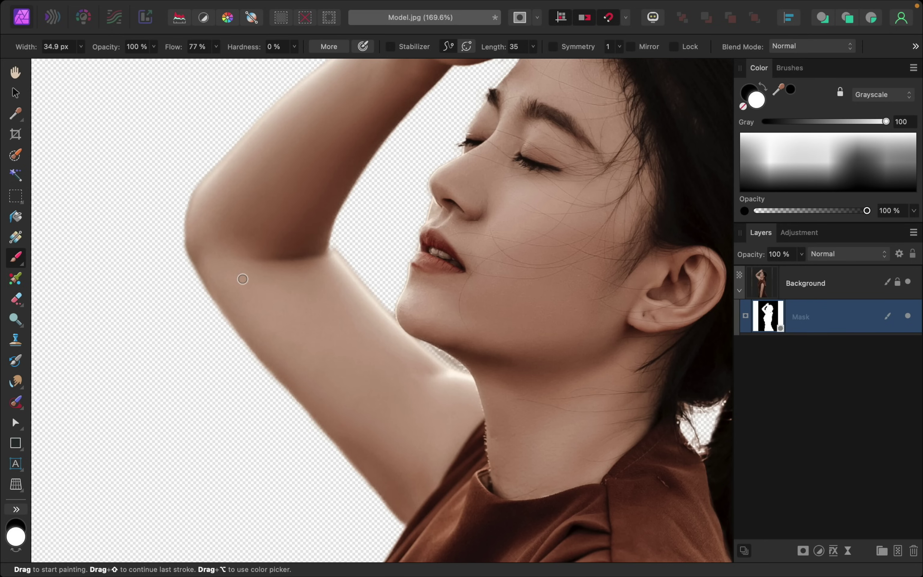
pyautogui.scroll(6, 243, 279)
pyautogui.hscroll(4, 242, 279)
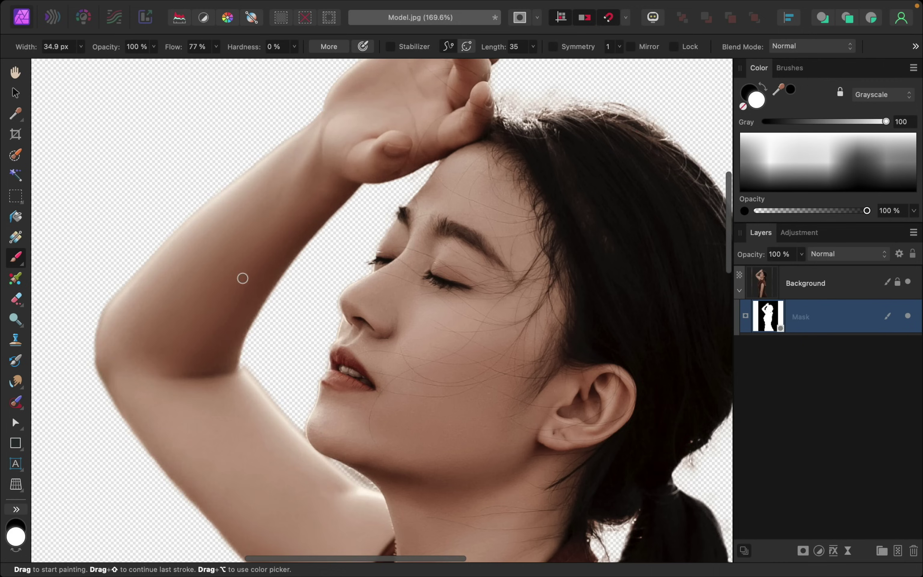
pyautogui.scroll(-3, 242, 278)
pyautogui.scroll(1, 242, 279)
pyautogui.hscroll(1, 243, 278)
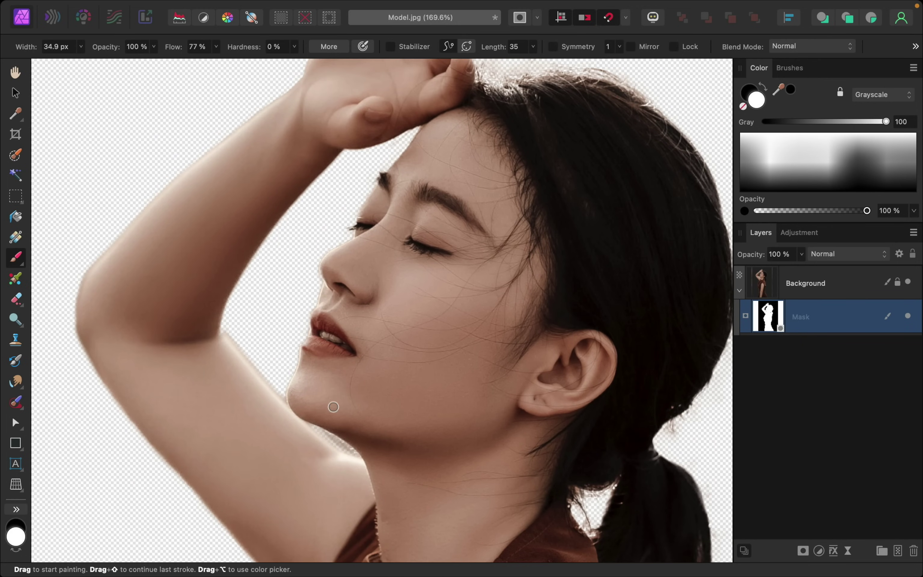
# Touch up the dress and arm mask edges at about 25 px, alternating black and white.
pyautogui.click(745, 94)
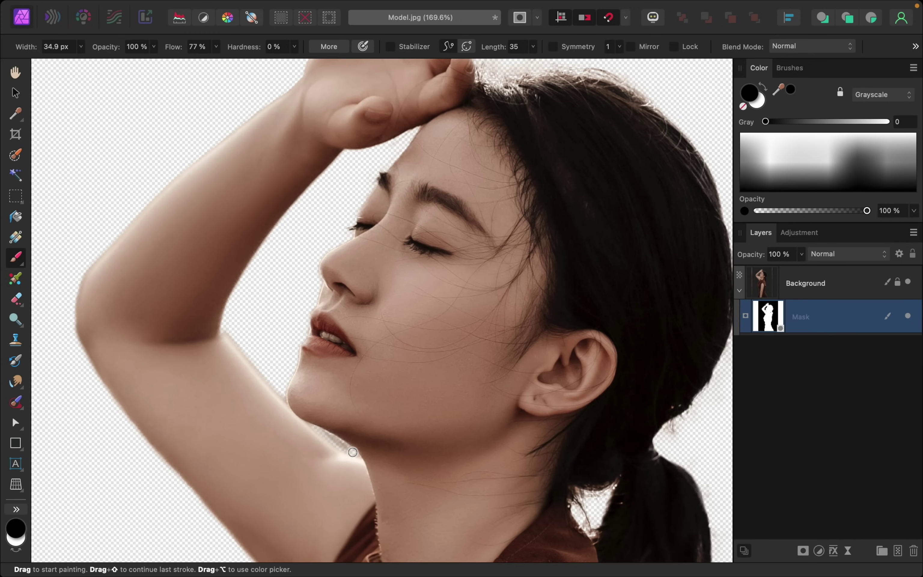
pyautogui.press('[')
pyautogui.scroll(-10, 367, 460)
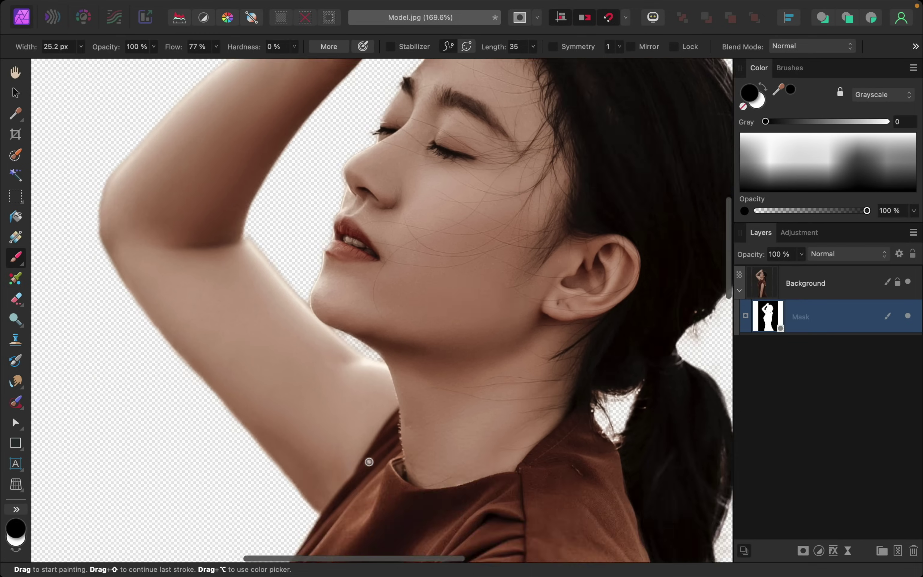
pyautogui.scroll(-5, 369, 461)
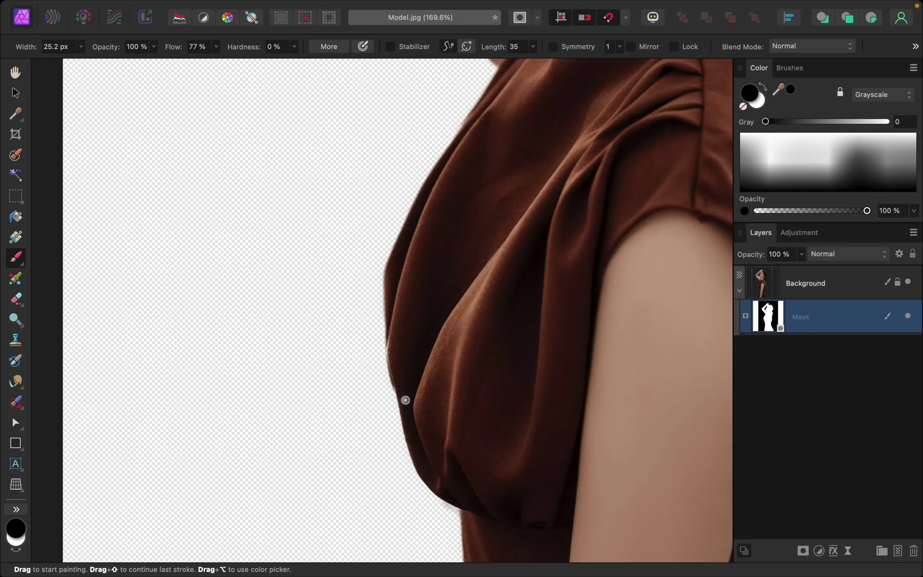
pyautogui.press('x')
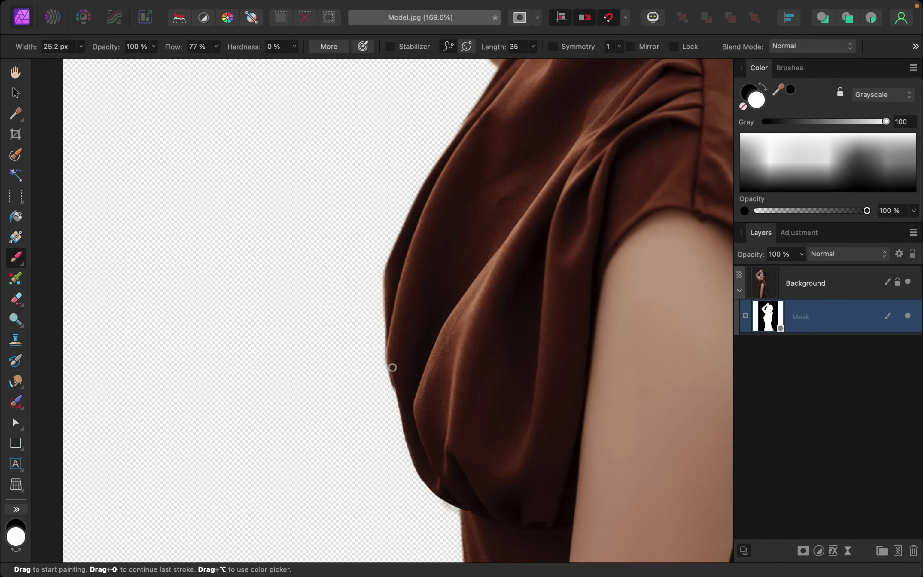
pyautogui.scroll(-8, 392, 367)
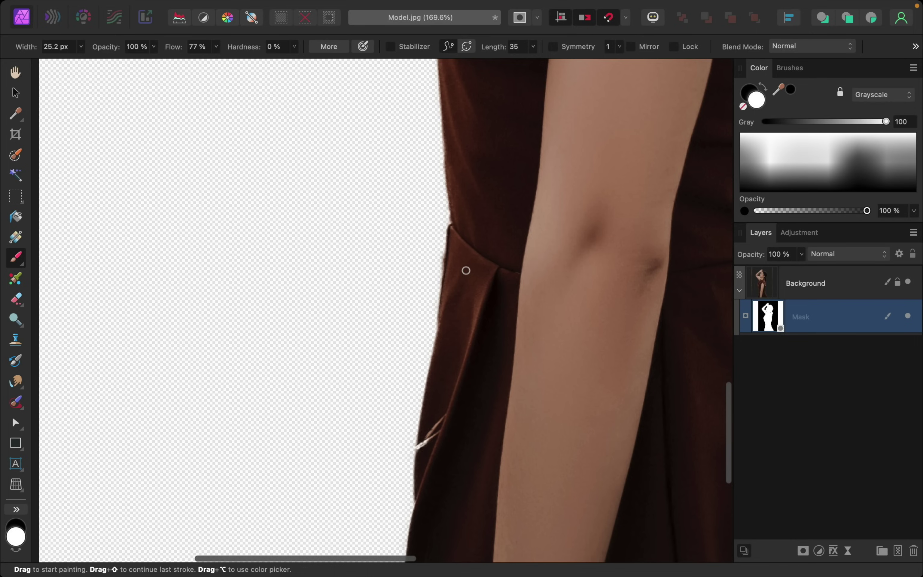
pyautogui.press('x')
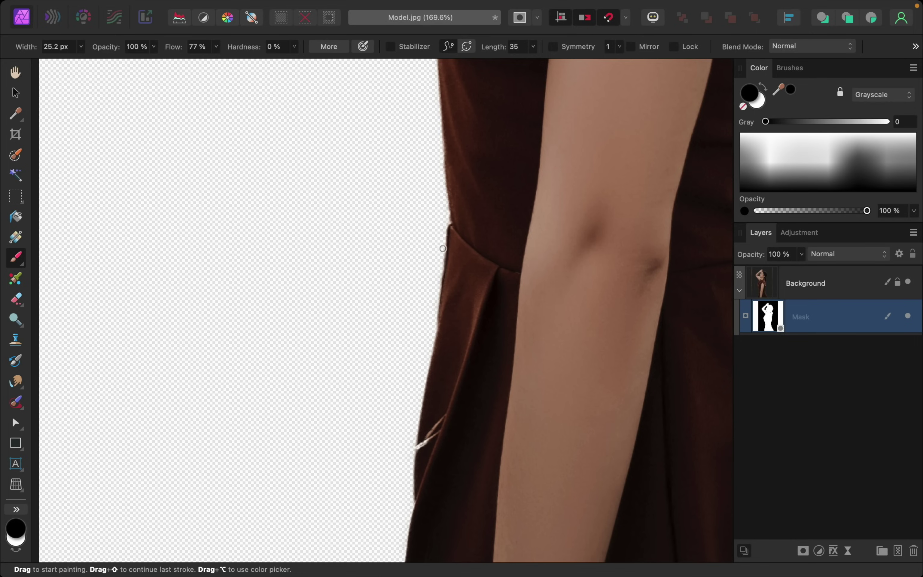
pyautogui.scroll(-5, 440, 423)
pyautogui.press('x')
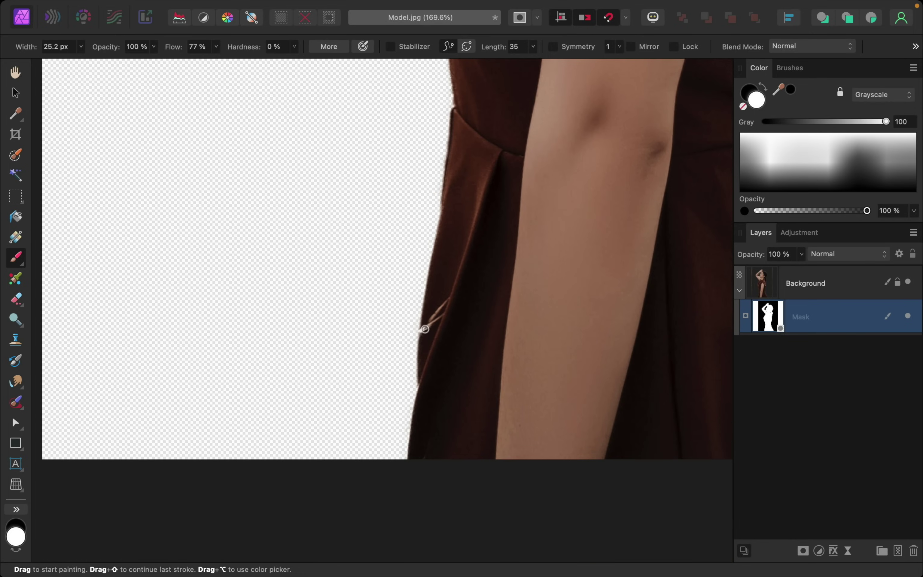
pyautogui.scroll(-5, 427, 322)
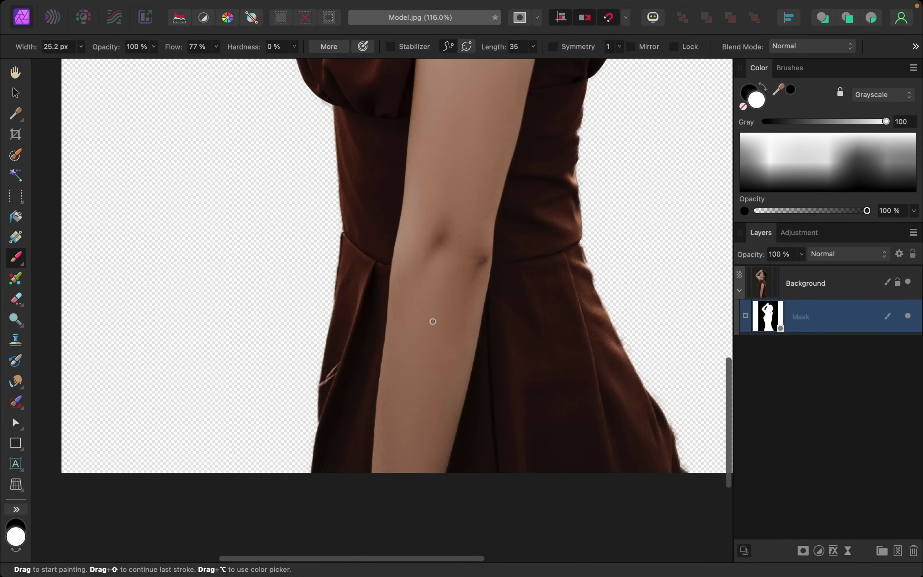
pyautogui.scroll(15, 578, 275)
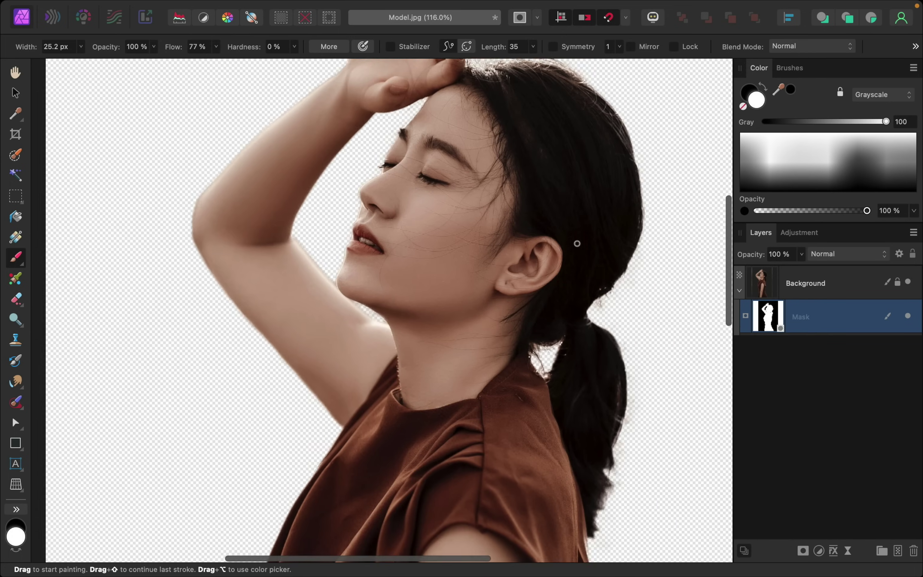
pyautogui.scroll(2, 492, 115)
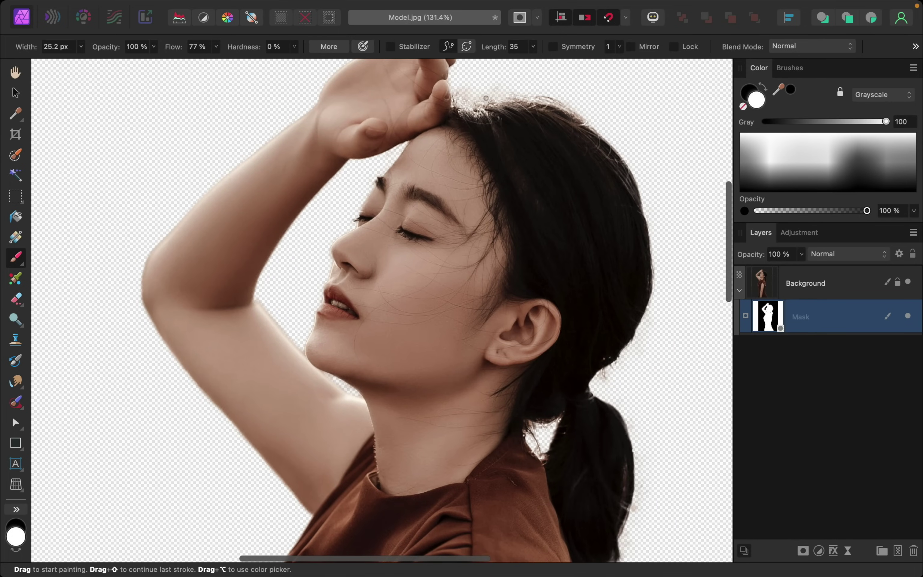
pyautogui.scroll(-10, 402, 199)
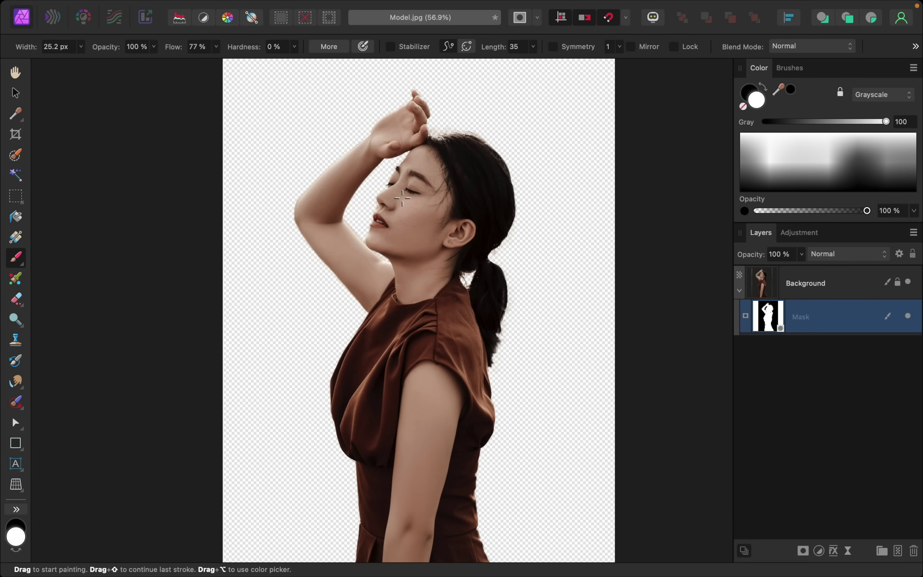
# Rasterize the Background layer so its mask merges into the pixels.
pyautogui.rightClick(813, 284)
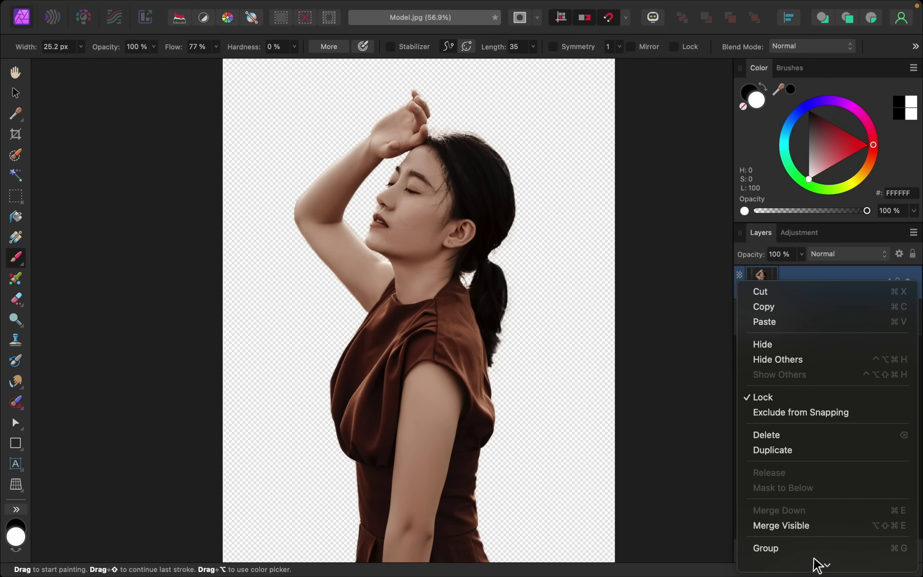
pyautogui.moveTo(816, 564)
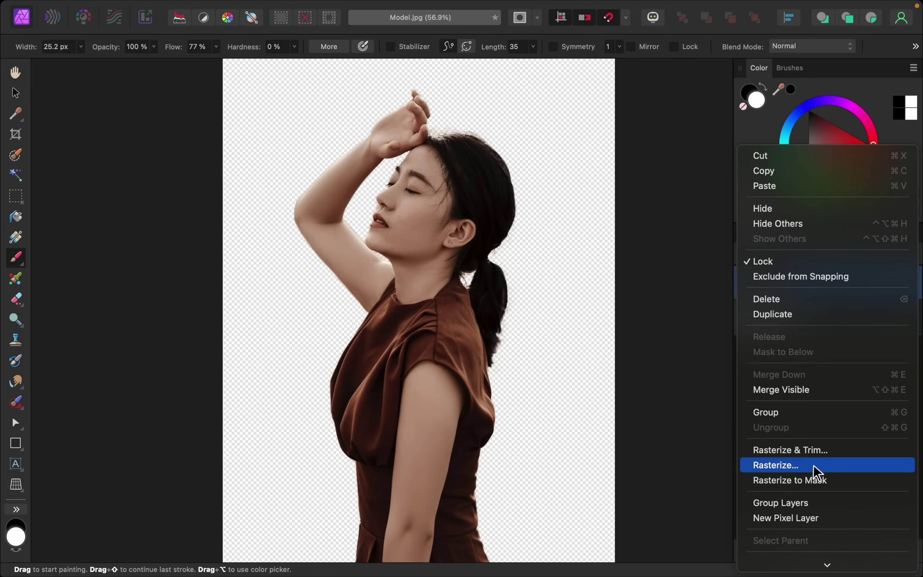
pyautogui.click(814, 465)
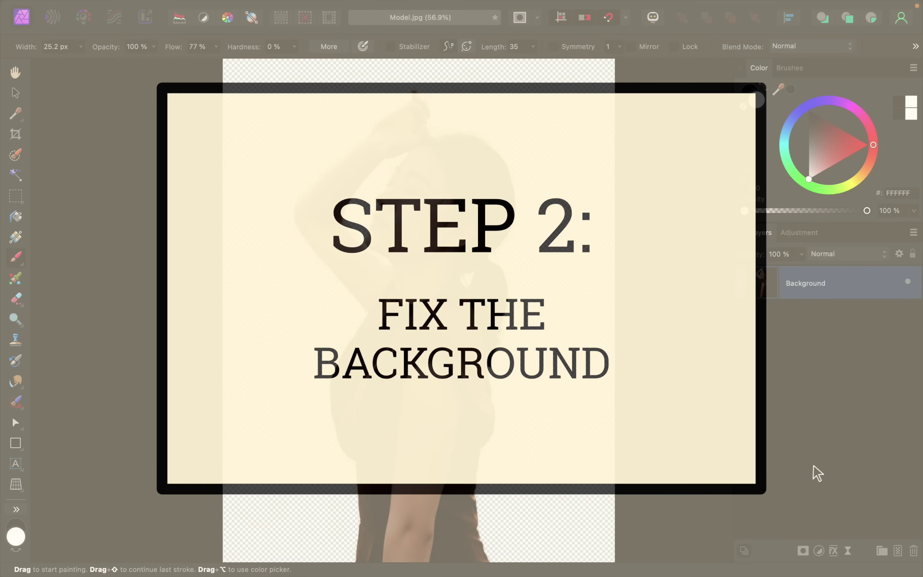
pyautogui.scroll(-5, 608, 382)
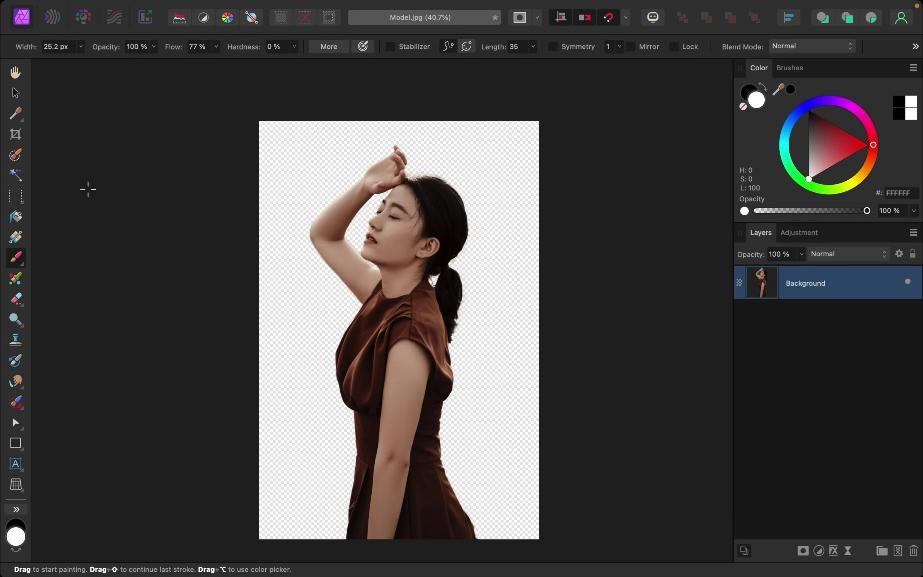
pyautogui.click(20, 137)
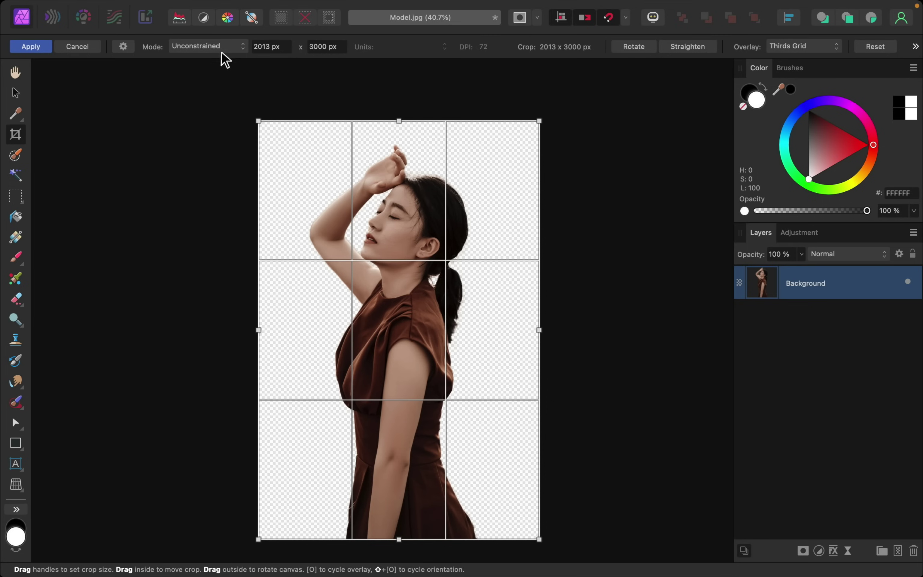
# Crop outward on the right and left to widen the canvas to 2564 × 3000 px.
pyautogui.moveTo(538, 120); pyautogui.dragTo(598, 121)
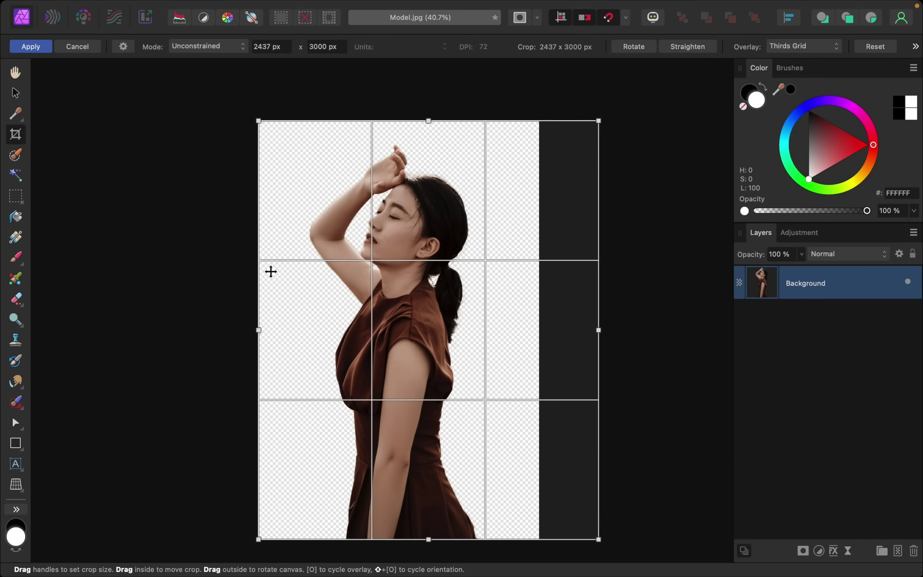
pyautogui.moveTo(258, 120); pyautogui.dragTo(239, 120)
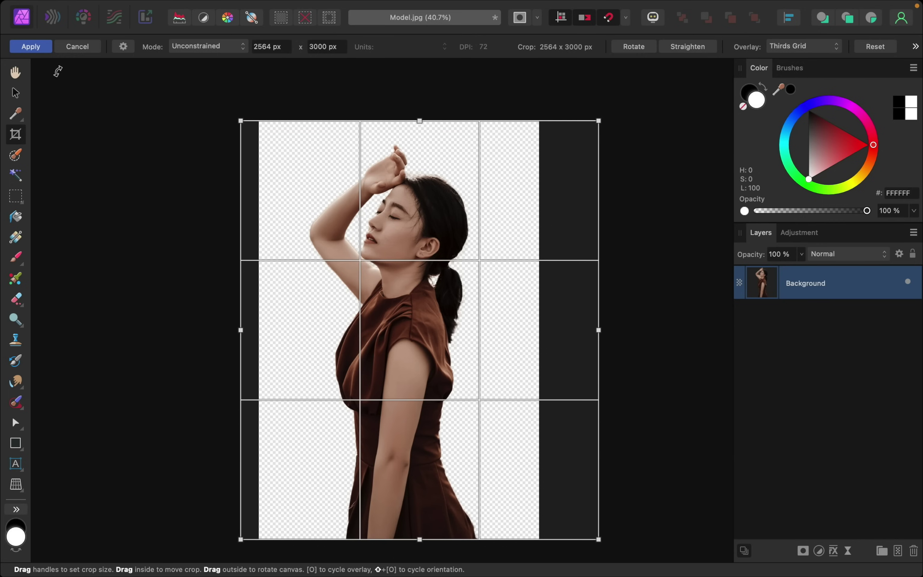
pyautogui.click(33, 50)
pyautogui.press('h')
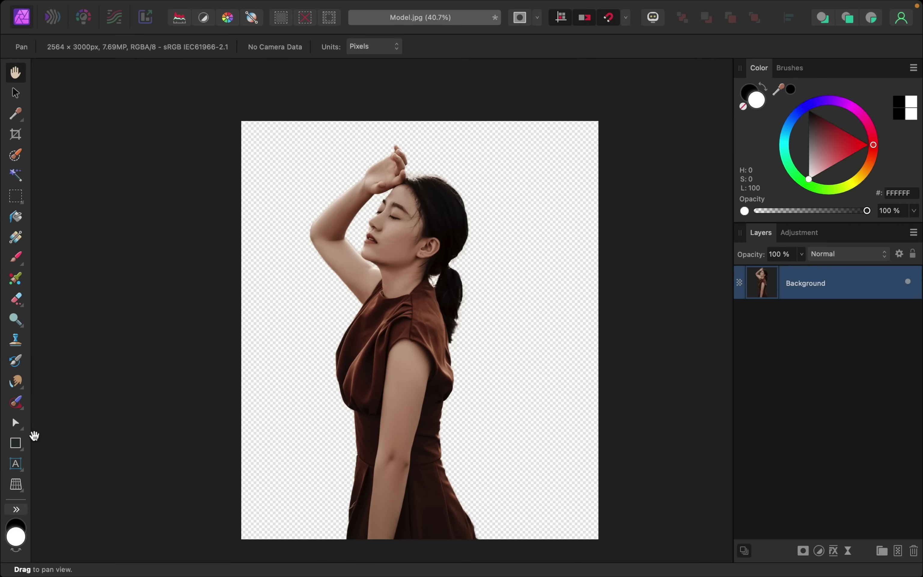
# Draw a white rectangle covering the whole canvas and move it below the Background layer.
pyautogui.click(16, 443)
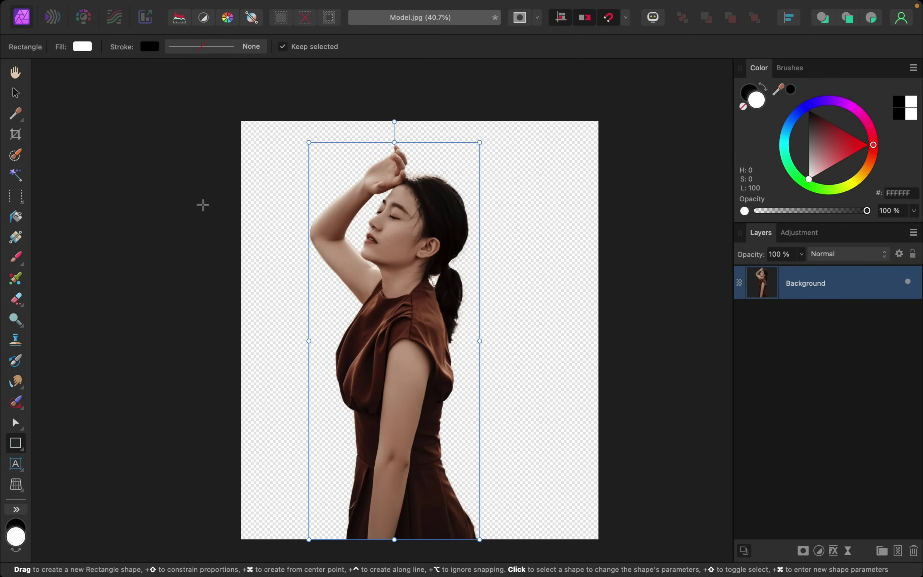
pyautogui.moveTo(241, 121); pyautogui.dragTo(600, 539)
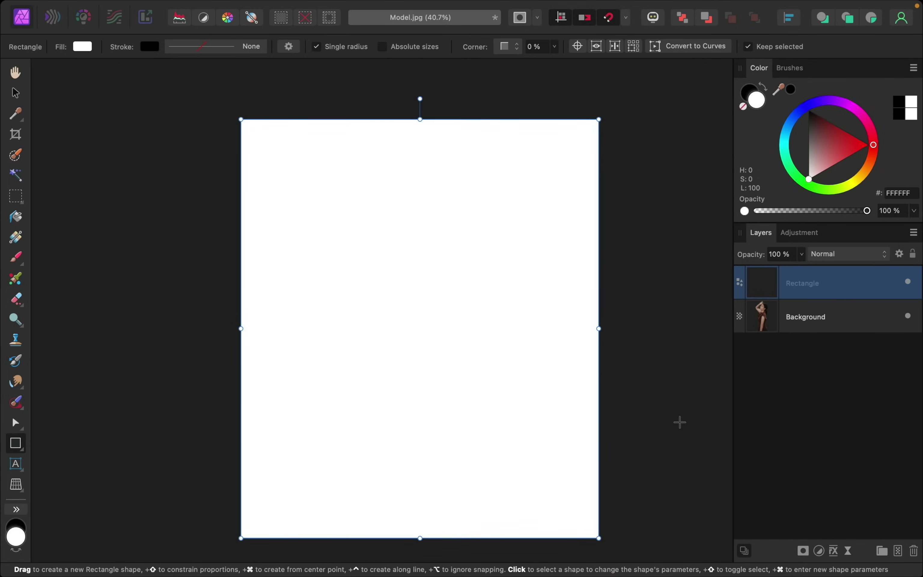
pyautogui.moveTo(803, 302); pyautogui.dragTo(804, 357)
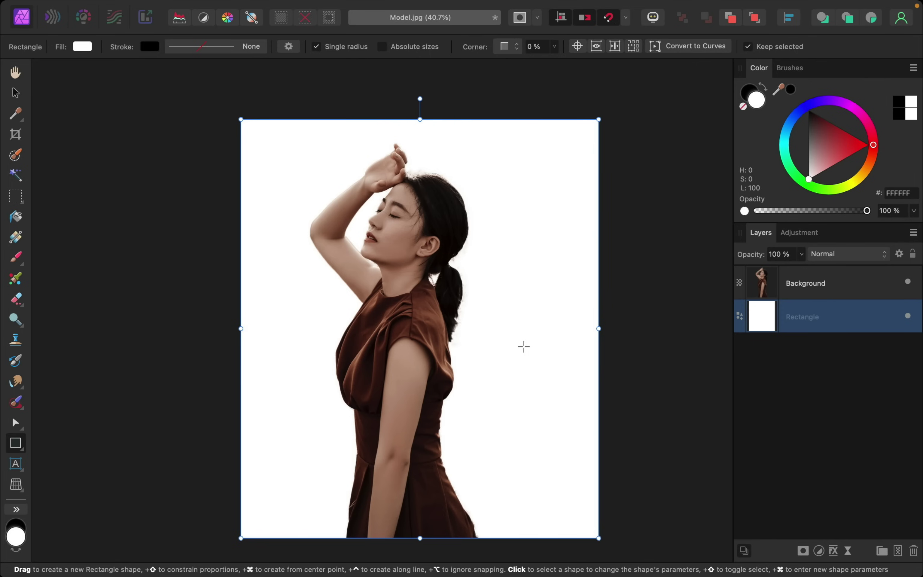
# Lay a gradient across the backdrop rectangle and set its type to Radial.
pyautogui.click(17, 239)
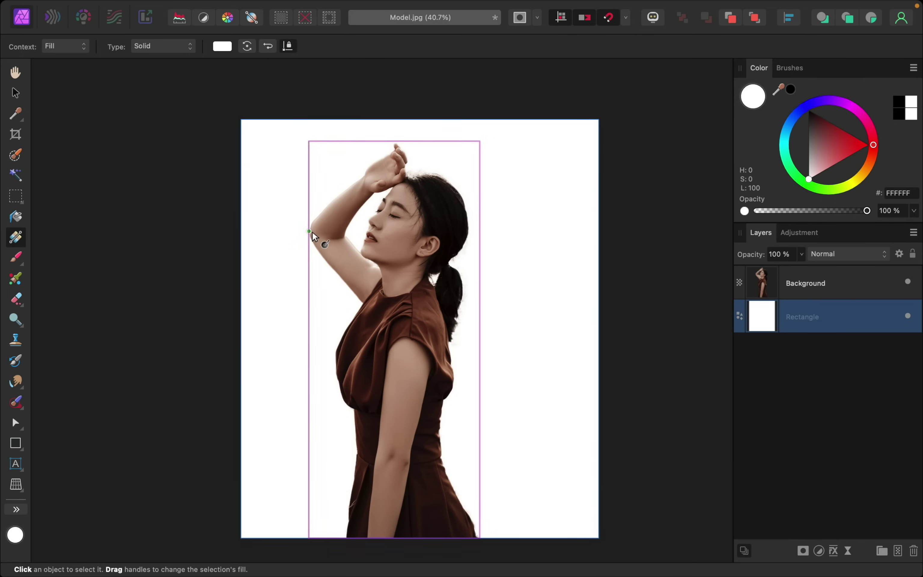
pyautogui.moveTo(309, 231); pyautogui.dragTo(540, 397)
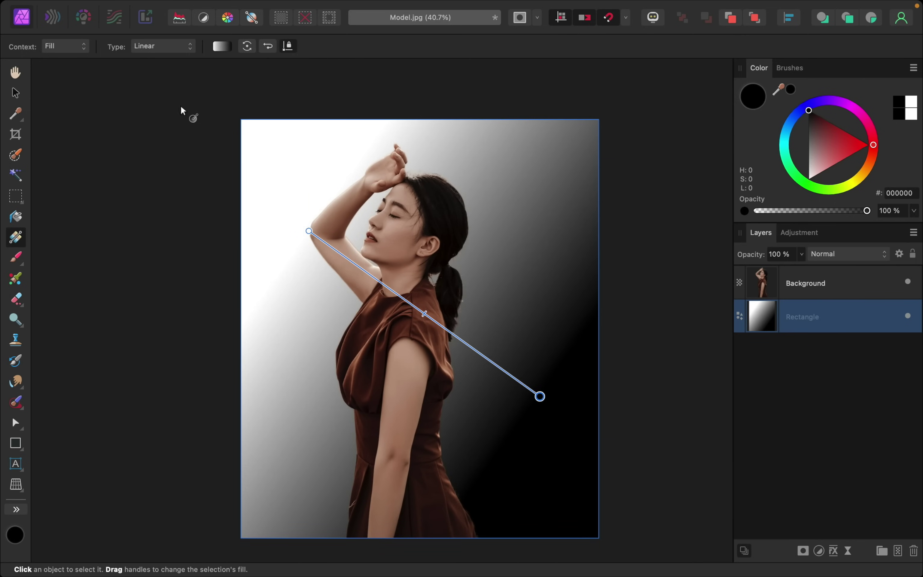
pyautogui.click(156, 51)
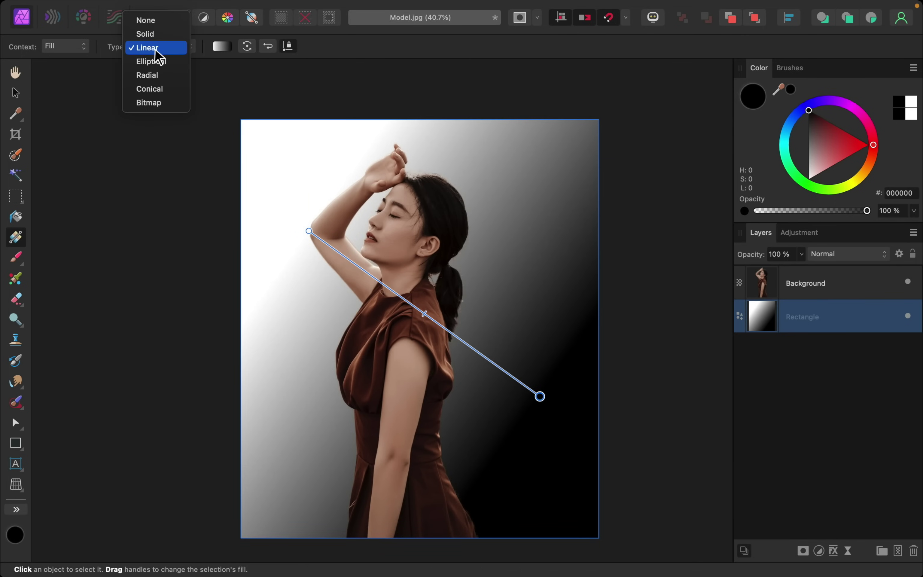
pyautogui.click(154, 75)
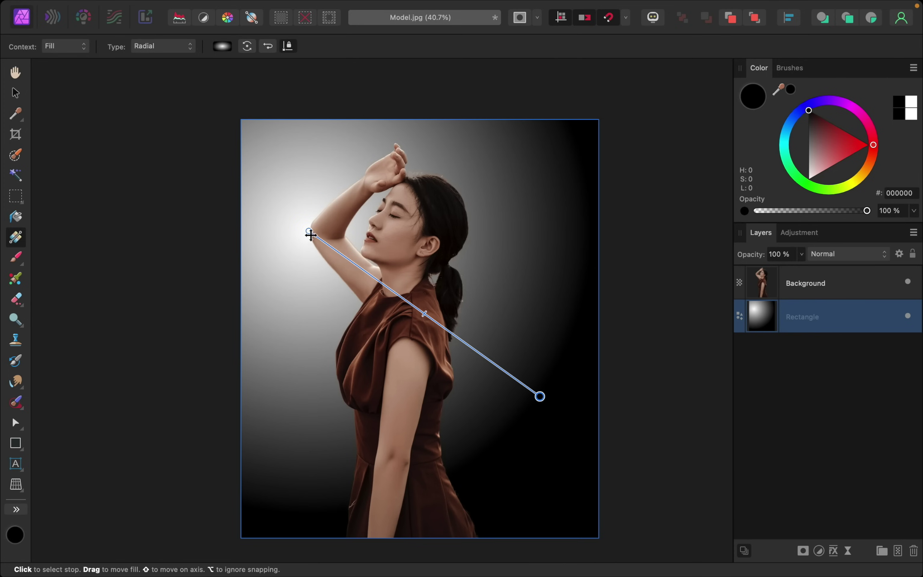
# Colour the gradient stops cream FFF2DF and brown 5E503A, and widen the glow past the edge.
pyautogui.click(309, 230)
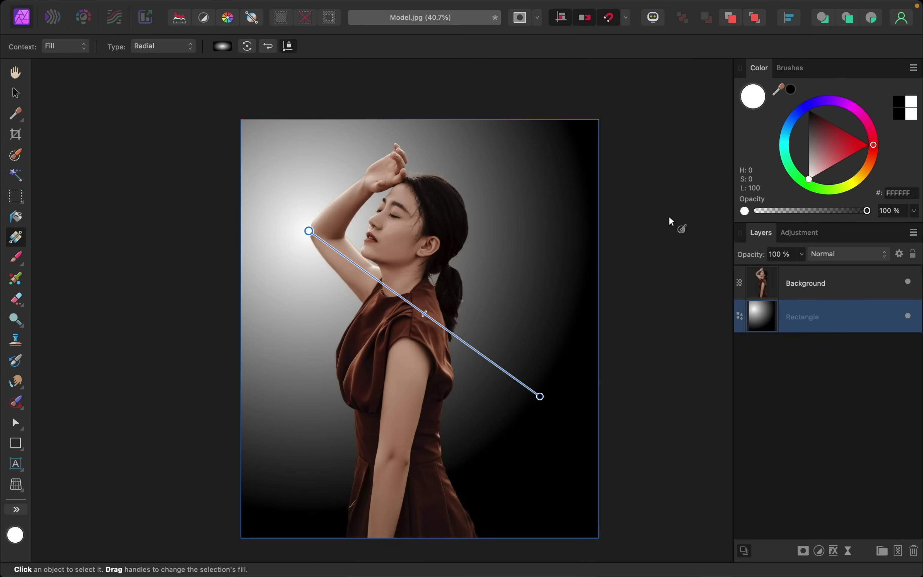
pyautogui.moveTo(870, 175); pyautogui.dragTo(797, 168)
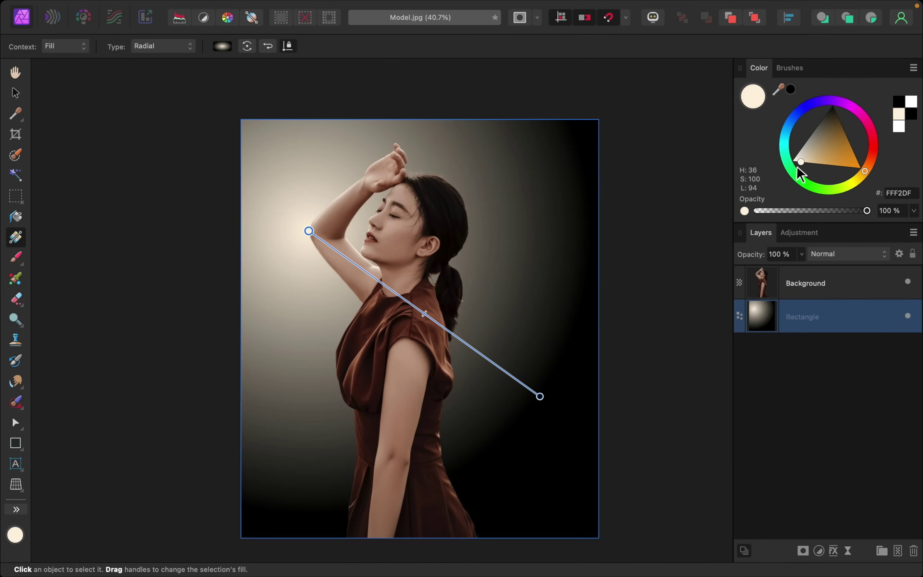
pyautogui.click(540, 397)
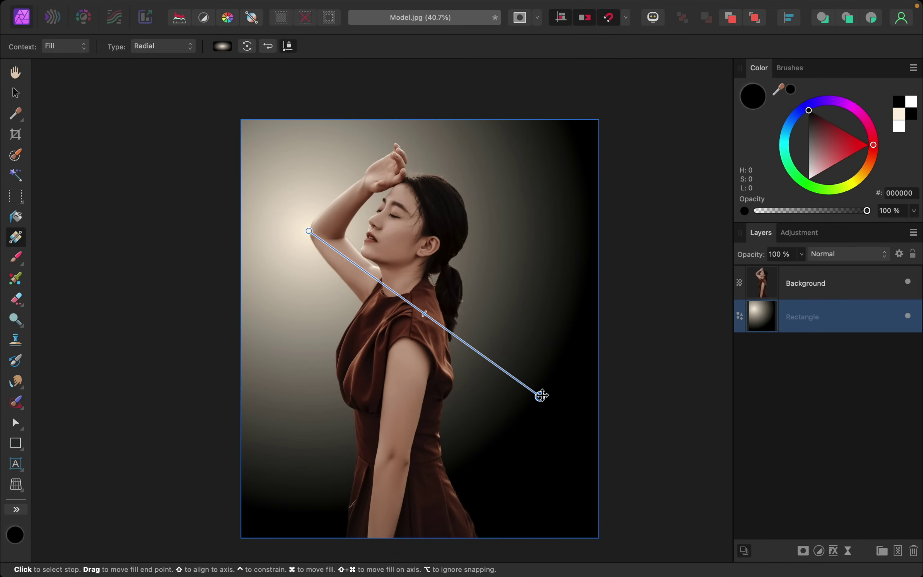
pyautogui.moveTo(872, 172)
pyautogui.mouseDown()
pyautogui.moveTo(865, 176)
pyautogui.moveTo(835, 127)
pyautogui.moveTo(863, 174)
pyautogui.mouseUp()
pyautogui.moveTo(835, 127); pyautogui.dragTo(827, 127)
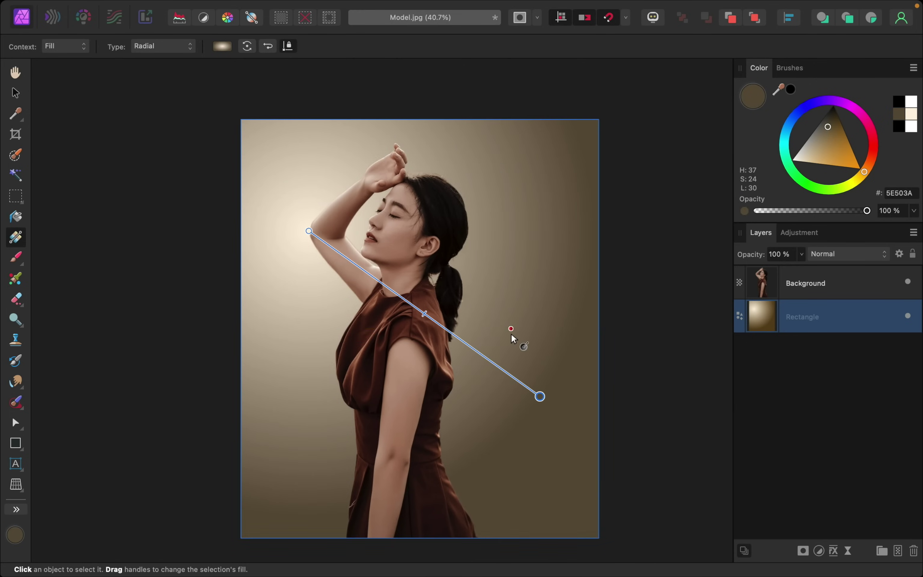
pyautogui.scroll(-3, 511, 339)
pyautogui.hscroll(2, 513, 339)
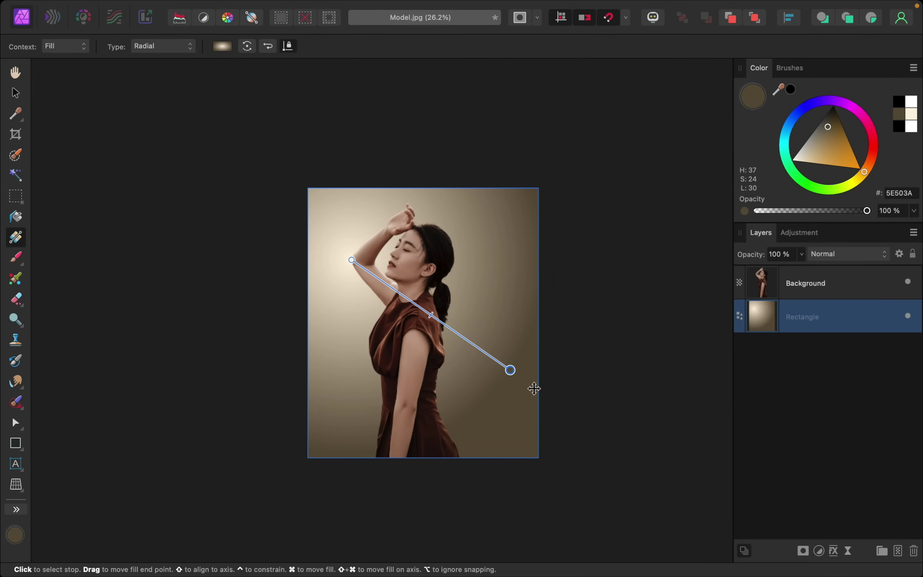
pyautogui.moveTo(510, 369); pyautogui.dragTo(566, 373)
pyautogui.scroll(3, 398, 306)
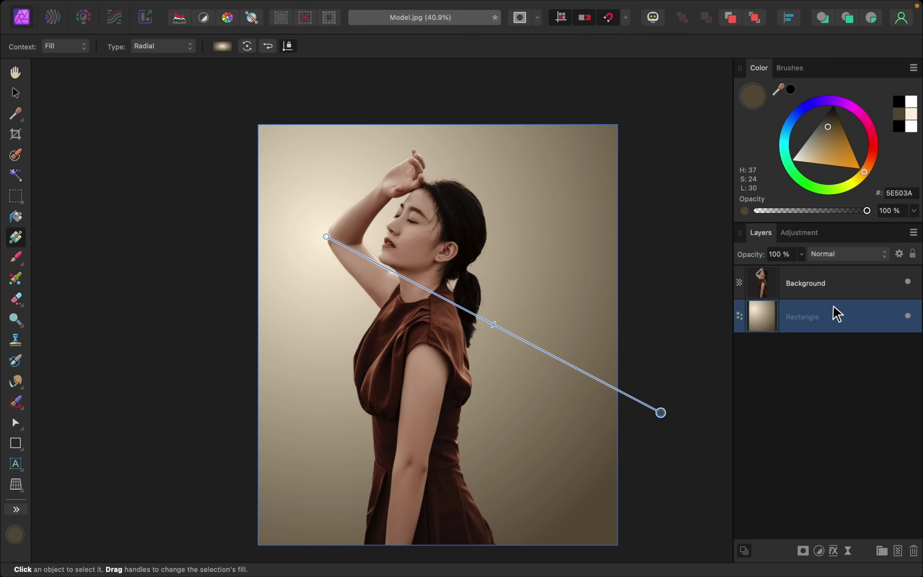
# Duplicate the model's Background layer, hide the top copy, and select the lower one.
pyautogui.click(832, 288)
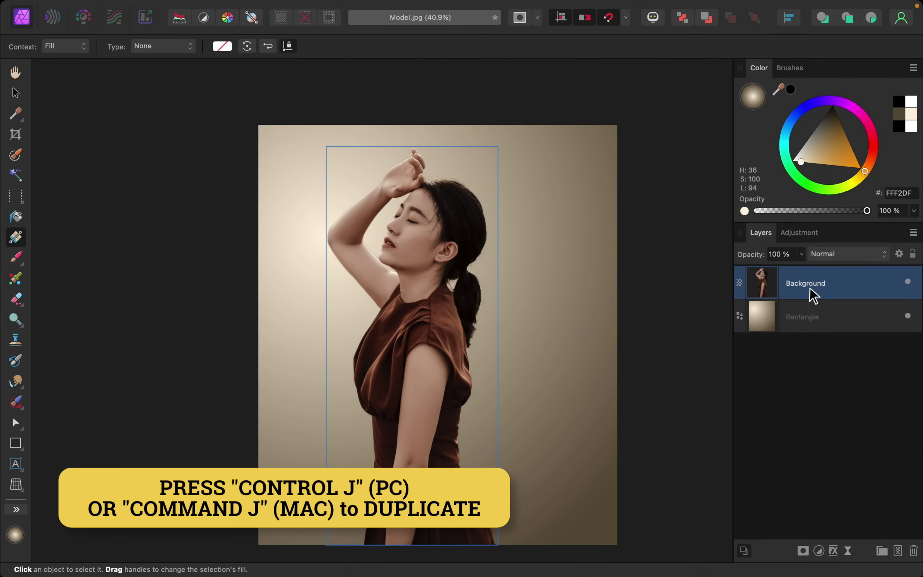
pyautogui.press('super+j')
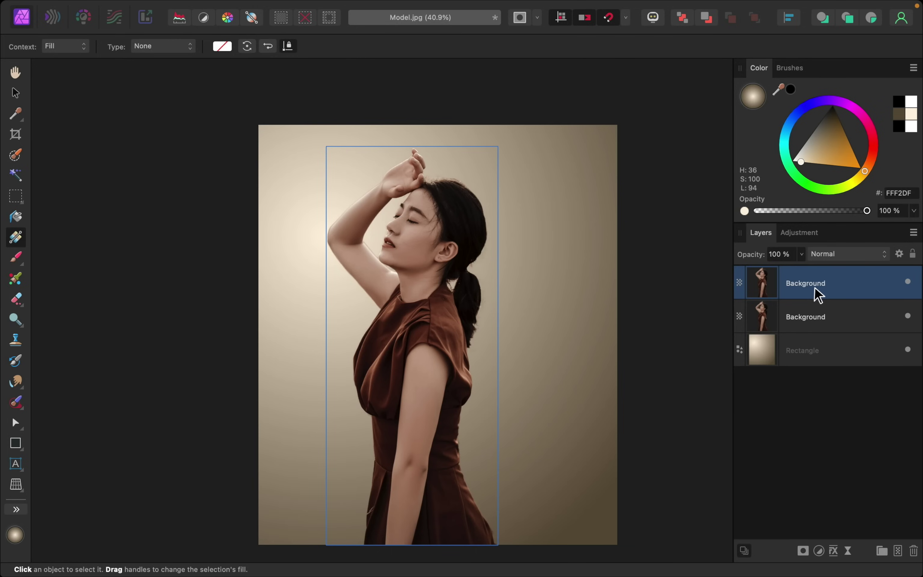
pyautogui.click(907, 283)
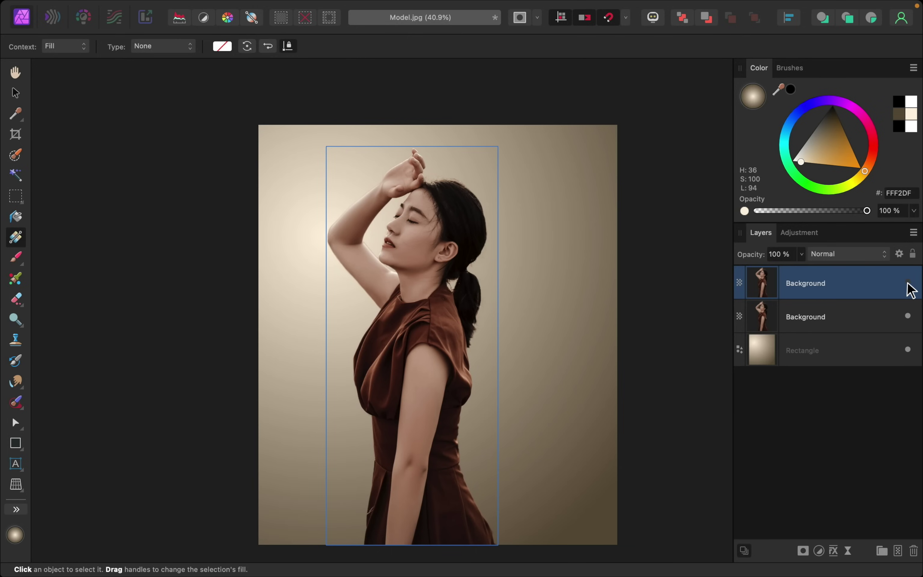
pyautogui.click(817, 323)
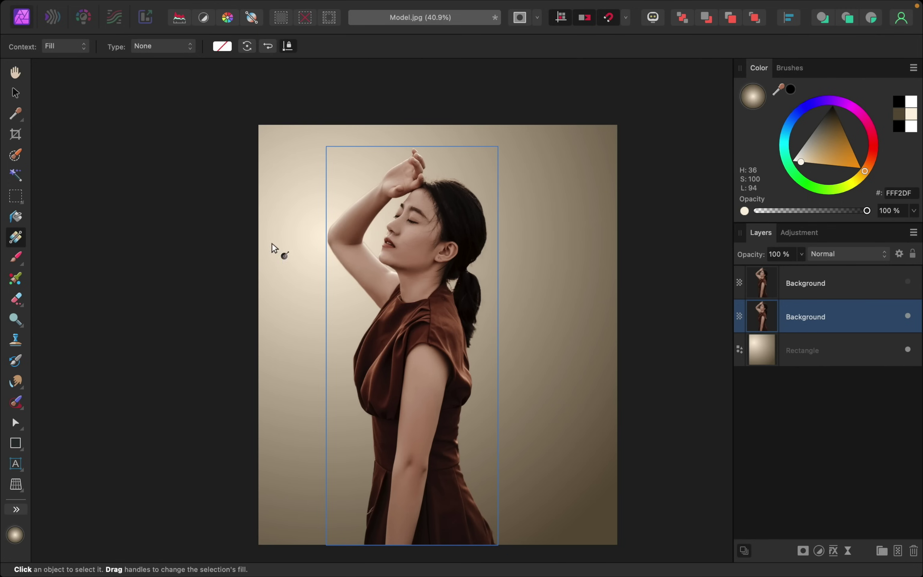
# In the Liquify Persona at 691 px, stretch the ear into a point and reshape the hair and ponytail.
pyautogui.click(54, 24)
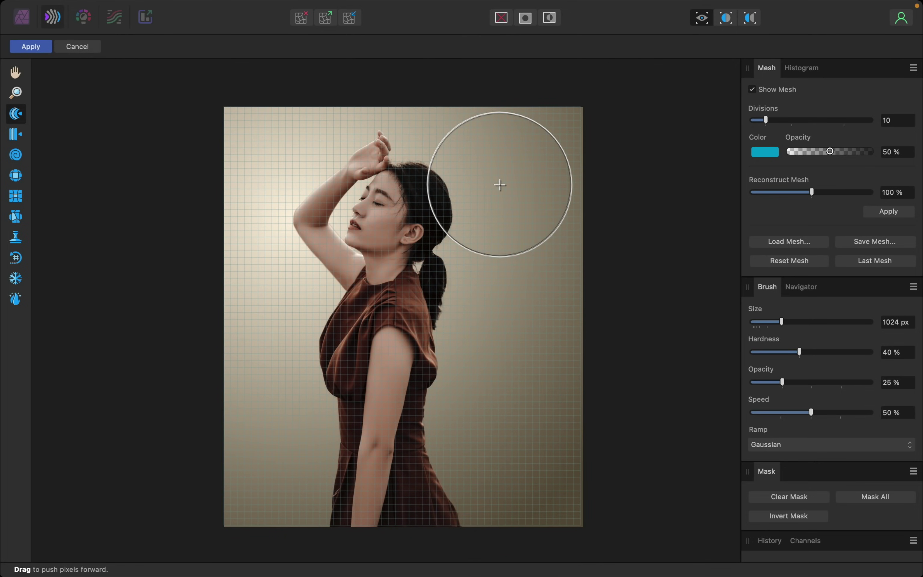
pyautogui.moveTo(500, 185); pyautogui.dragTo(500, 185)
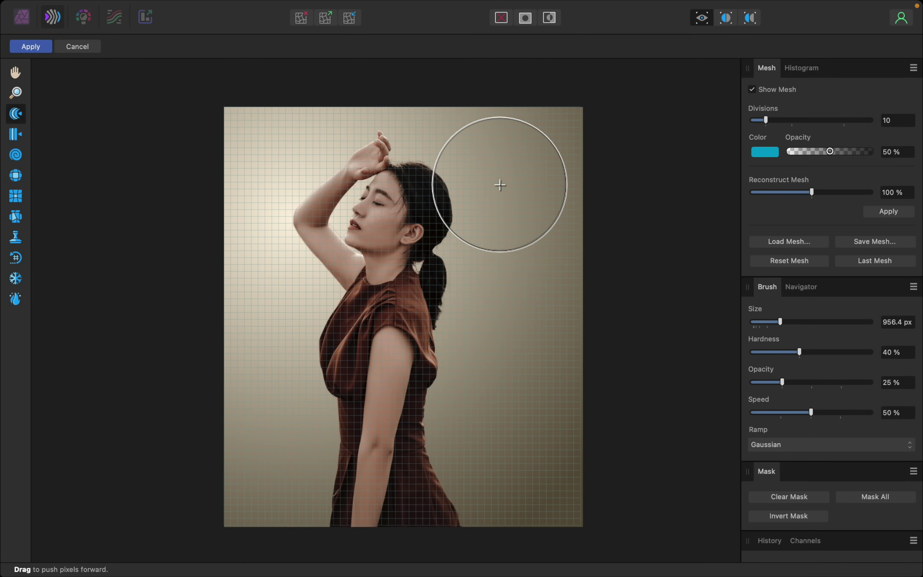
pyautogui.moveTo(449, 167); pyautogui.dragTo(453, 184)
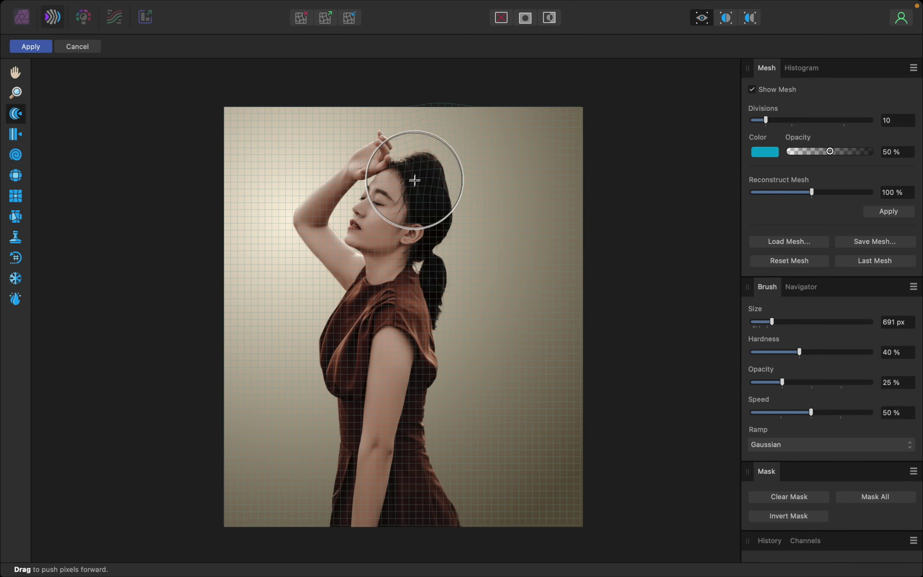
pyautogui.moveTo(439, 134)
pyautogui.mouseDown()
pyautogui.moveTo(449, 182)
pyautogui.moveTo(519, 140)
pyautogui.moveTo(443, 206)
pyautogui.moveTo(517, 216)
pyautogui.moveTo(459, 181)
pyautogui.moveTo(506, 140)
pyautogui.moveTo(395, 211)
pyautogui.moveTo(443, 154)
pyautogui.moveTo(445, 99)
pyautogui.moveTo(449, 183)
pyautogui.moveTo(495, 151)
pyautogui.moveTo(449, 220)
pyautogui.moveTo(544, 223)
pyautogui.moveTo(391, 206)
pyautogui.moveTo(431, 237)
pyautogui.moveTo(529, 245)
pyautogui.moveTo(443, 209)
pyautogui.mouseUp()
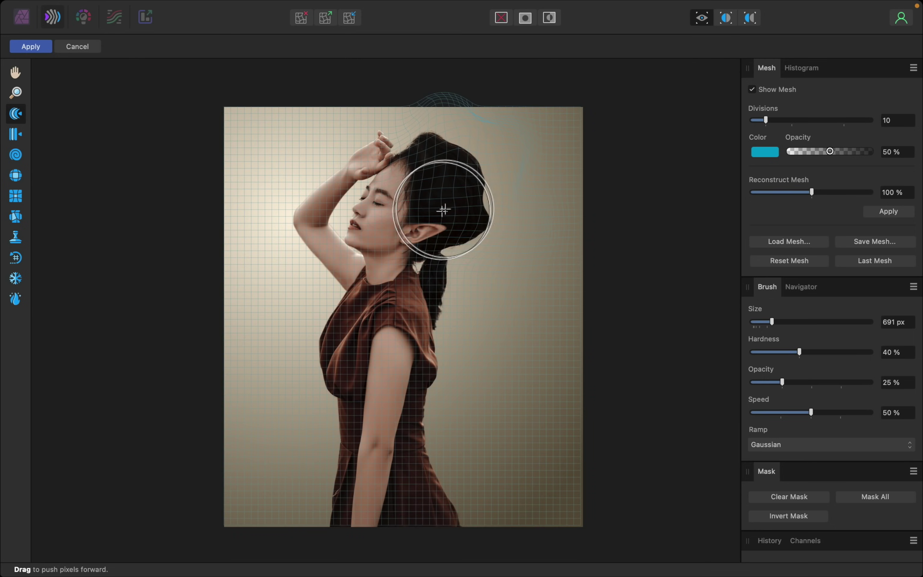
pyautogui.moveTo(446, 250)
pyautogui.mouseDown()
pyautogui.moveTo(518, 279)
pyautogui.moveTo(475, 183)
pyautogui.moveTo(525, 178)
pyautogui.moveTo(532, 166)
pyautogui.moveTo(452, 148)
pyautogui.moveTo(470, 133)
pyautogui.mouseUp()
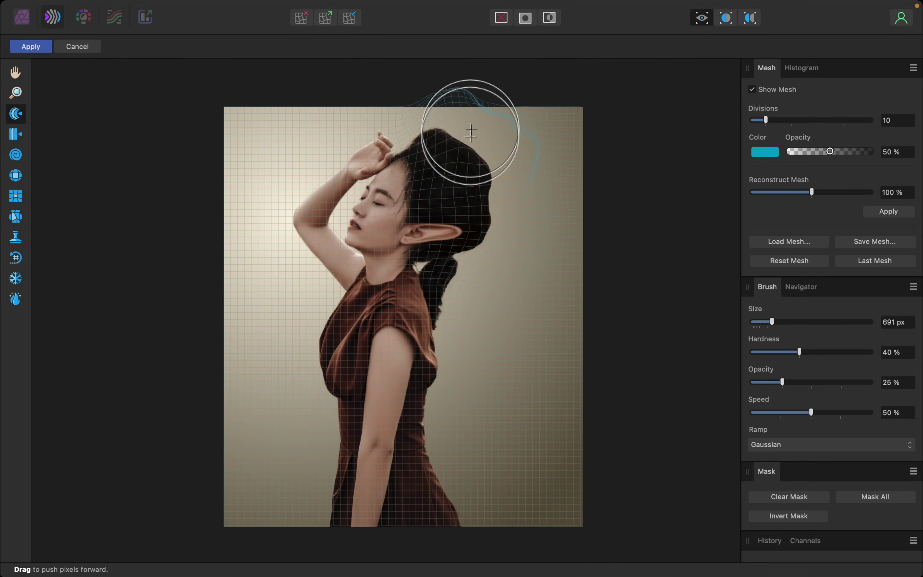
pyautogui.moveTo(456, 270)
pyautogui.mouseDown()
pyautogui.moveTo(506, 307)
pyautogui.moveTo(446, 306)
pyautogui.moveTo(571, 306)
pyautogui.moveTo(435, 314)
pyautogui.moveTo(532, 313)
pyautogui.moveTo(452, 327)
pyautogui.moveTo(528, 333)
pyautogui.moveTo(425, 364)
pyautogui.moveTo(459, 346)
pyautogui.mouseUp()
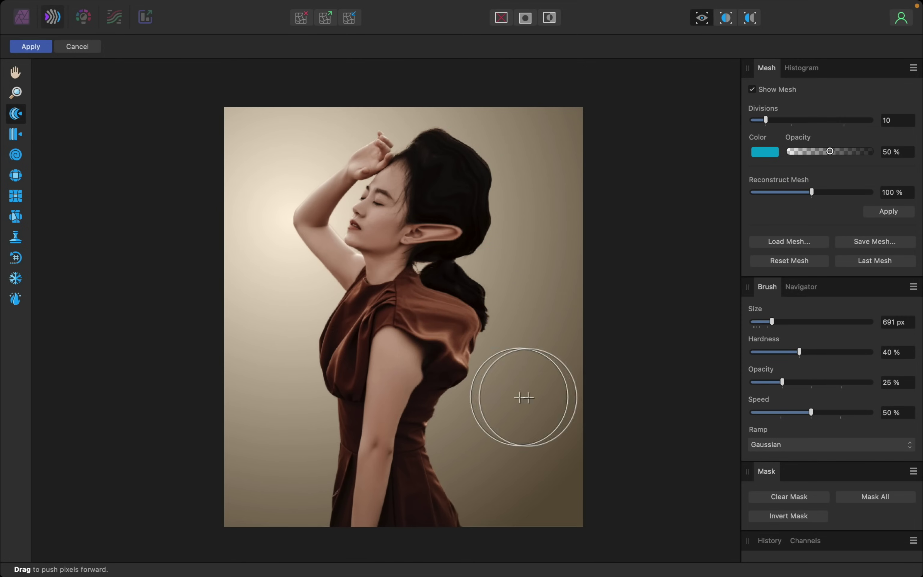
# Push the dress's waist and back outward, rework the hair around the ear, and apply the warp.
pyautogui.moveTo(538, 414)
pyautogui.mouseDown()
pyautogui.moveTo(538, 451)
pyautogui.moveTo(496, 495)
pyautogui.moveTo(437, 433)
pyautogui.moveTo(474, 393)
pyautogui.moveTo(546, 472)
pyautogui.moveTo(583, 390)
pyautogui.moveTo(579, 365)
pyautogui.moveTo(483, 269)
pyautogui.moveTo(488, 298)
pyautogui.moveTo(488, 226)
pyautogui.moveTo(492, 241)
pyautogui.moveTo(470, 206)
pyautogui.moveTo(484, 196)
pyautogui.moveTo(486, 272)
pyautogui.moveTo(483, 209)
pyautogui.moveTo(429, 190)
pyautogui.mouseUp()
pyautogui.moveTo(424, 245)
pyautogui.mouseDown()
pyautogui.moveTo(449, 206)
pyautogui.moveTo(445, 302)
pyautogui.moveTo(445, 227)
pyautogui.moveTo(445, 286)
pyautogui.mouseUp()
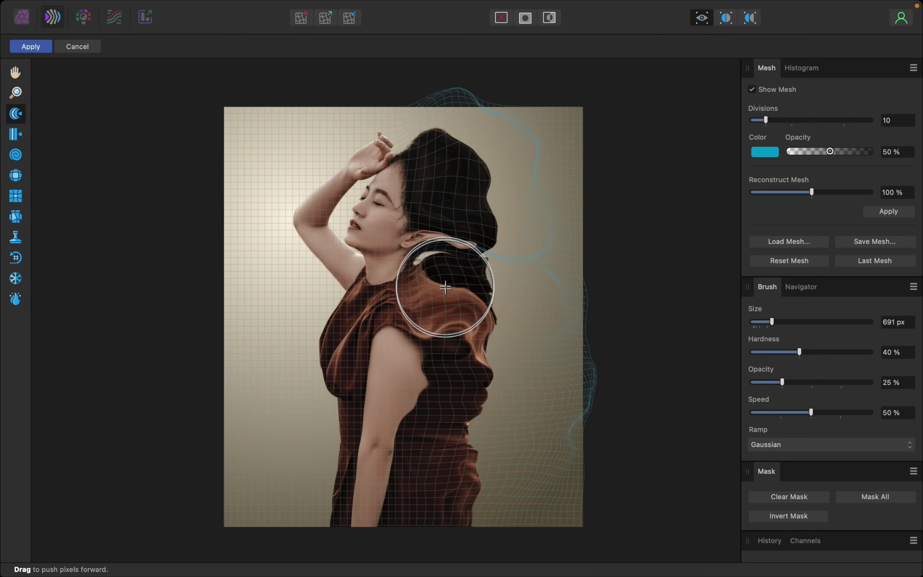
pyautogui.moveTo(444, 195)
pyautogui.mouseDown()
pyautogui.moveTo(444, 252)
pyautogui.moveTo(436, 194)
pyautogui.moveTo(436, 241)
pyautogui.moveTo(454, 249)
pyautogui.mouseUp()
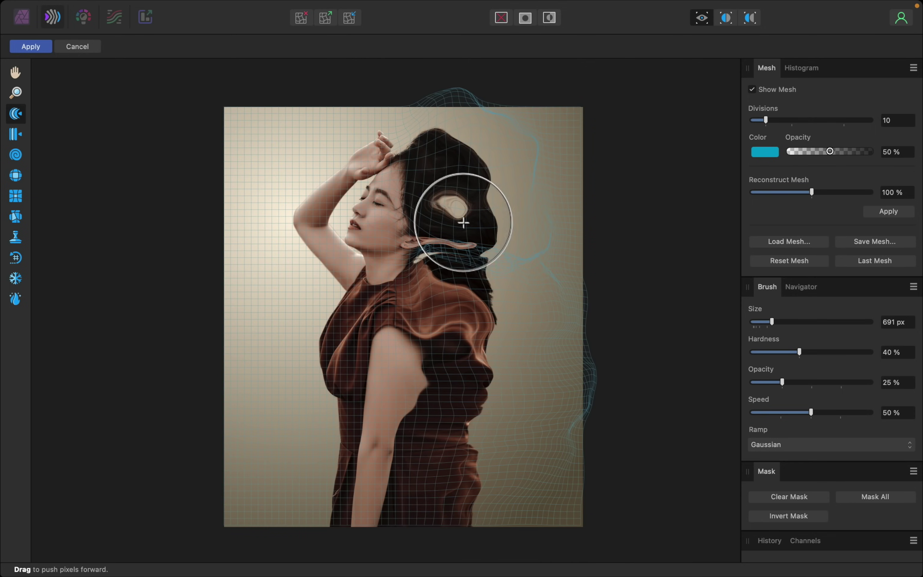
pyautogui.moveTo(435, 209); pyautogui.dragTo(434, 192)
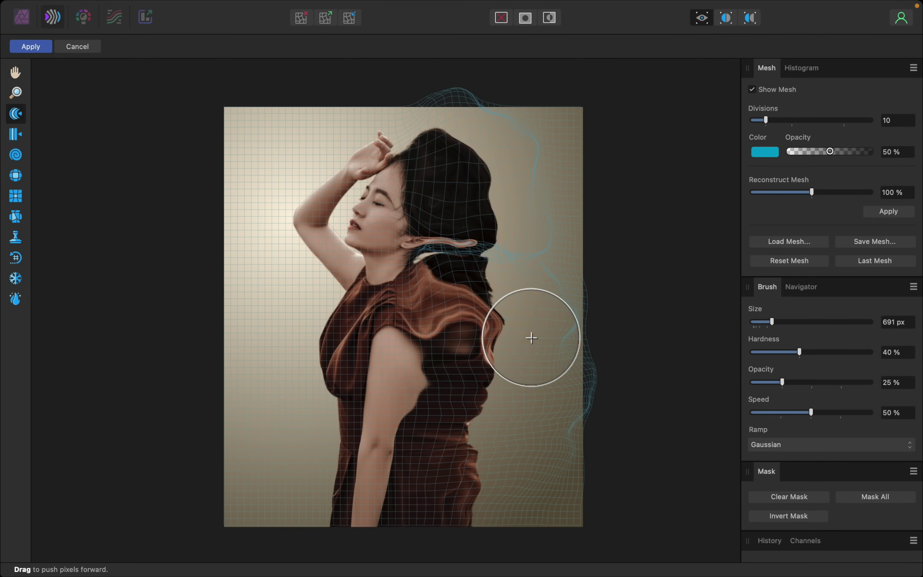
pyautogui.moveTo(531, 338)
pyautogui.mouseDown()
pyautogui.moveTo(485, 375)
pyautogui.moveTo(556, 375)
pyautogui.mouseUp()
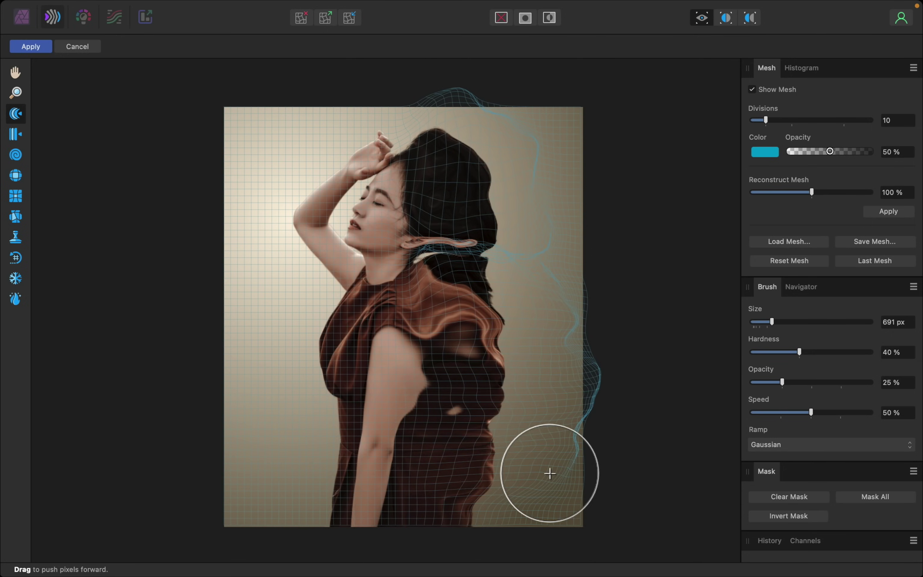
pyautogui.moveTo(474, 515); pyautogui.dragTo(569, 512)
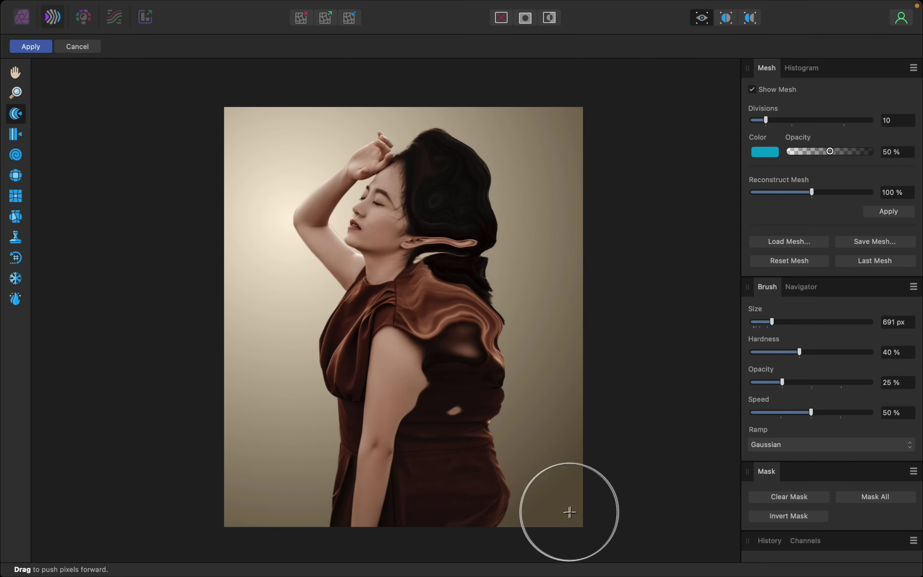
pyautogui.moveTo(471, 382)
pyautogui.mouseDown()
pyautogui.moveTo(552, 392)
pyautogui.moveTo(489, 417)
pyautogui.moveTo(538, 426)
pyautogui.moveTo(475, 450)
pyautogui.moveTo(474, 402)
pyautogui.moveTo(467, 457)
pyautogui.mouseUp()
pyautogui.moveTo(467, 397)
pyautogui.mouseDown()
pyautogui.moveTo(468, 321)
pyautogui.moveTo(467, 450)
pyautogui.moveTo(466, 329)
pyautogui.moveTo(463, 430)
pyautogui.moveTo(463, 350)
pyautogui.moveTo(458, 419)
pyautogui.moveTo(459, 367)
pyautogui.moveTo(503, 202)
pyautogui.moveTo(493, 240)
pyautogui.moveTo(613, 257)
pyautogui.mouseUp()
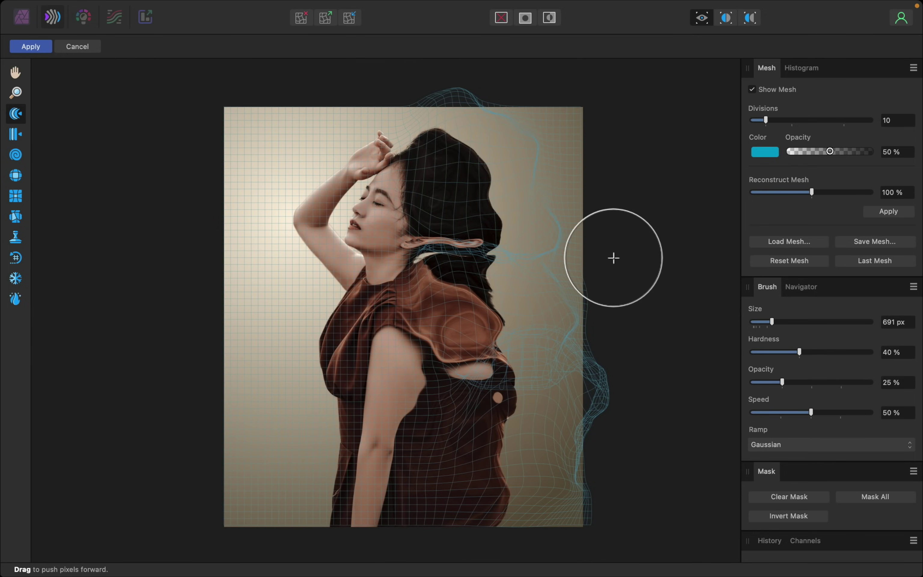
pyautogui.click(45, 48)
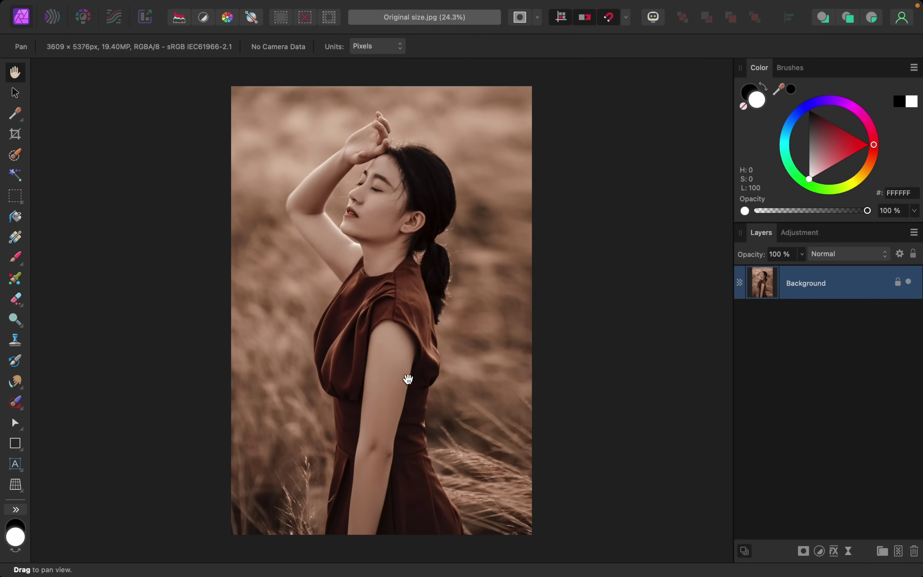
# Set the original photo's export height to 3000 px, then show only the top model copy in Model.jpg.
pyautogui.click(130, 8)
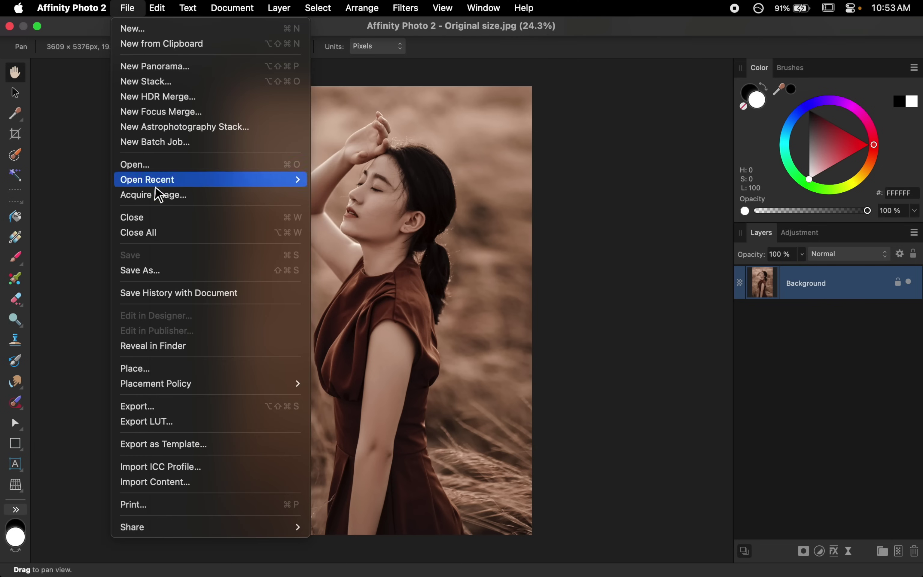
pyautogui.click(218, 410)
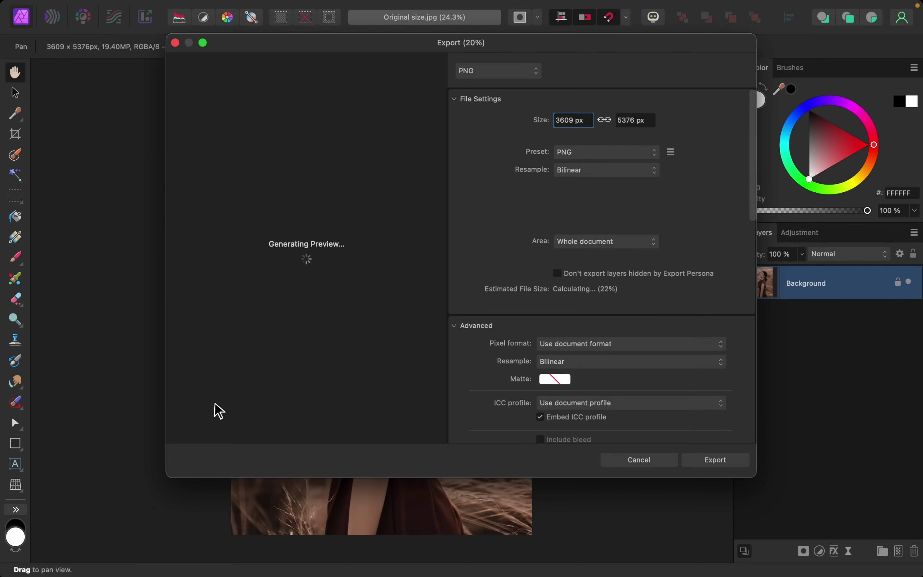
pyautogui.click(634, 120)
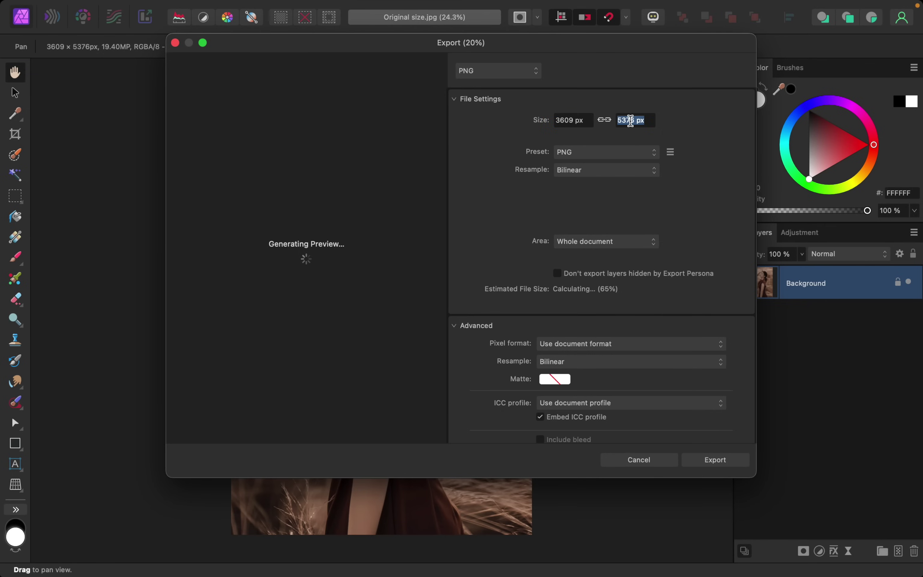
pyautogui.write('3000')
pyautogui.press('Return')
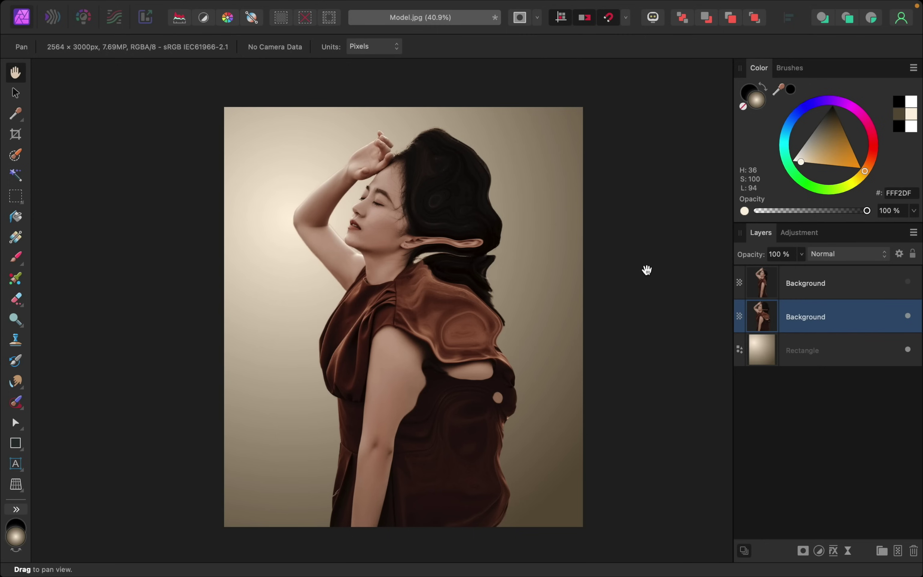
pyautogui.click(908, 317)
pyautogui.click(907, 281)
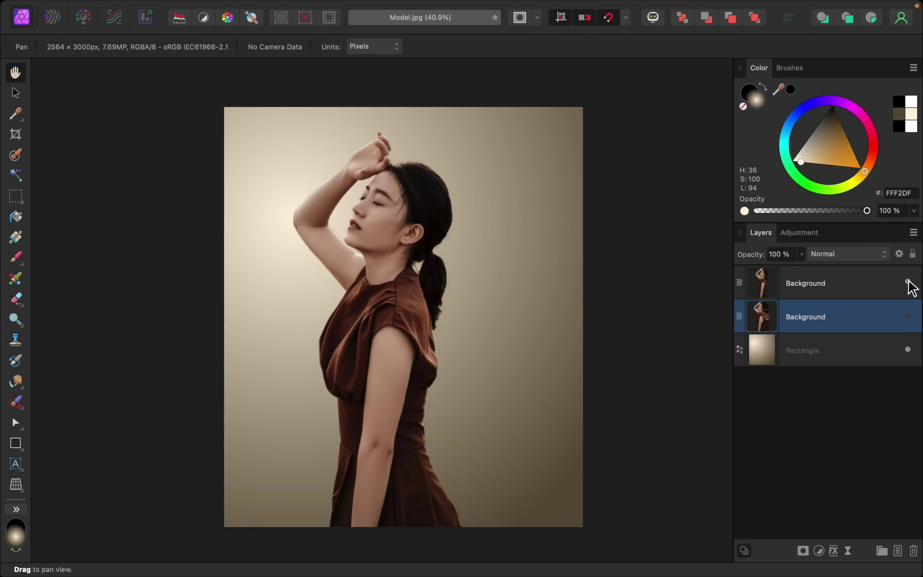
# Mask the top Background layer and set the Paint Brush to Sprays and Spatters > Ink Spatter.
pyautogui.click(808, 289)
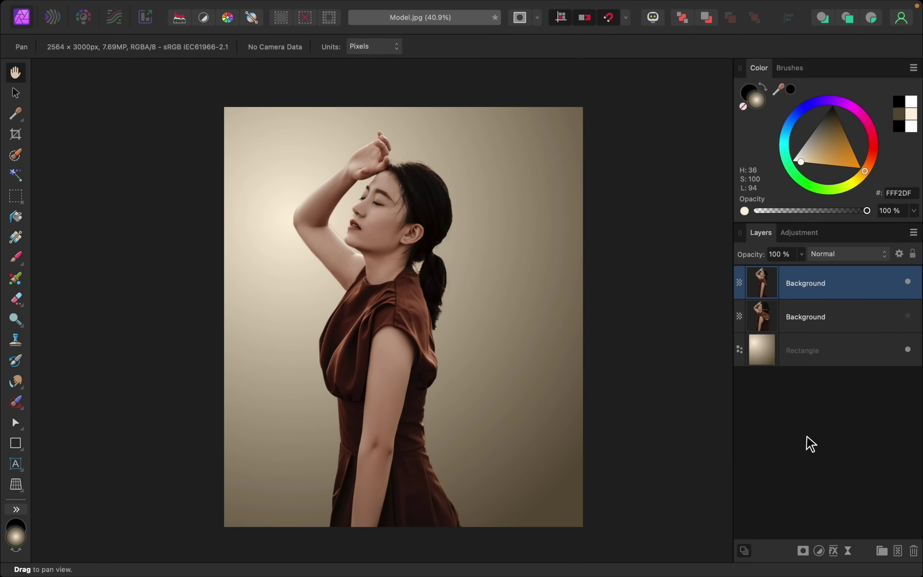
pyautogui.click(802, 550)
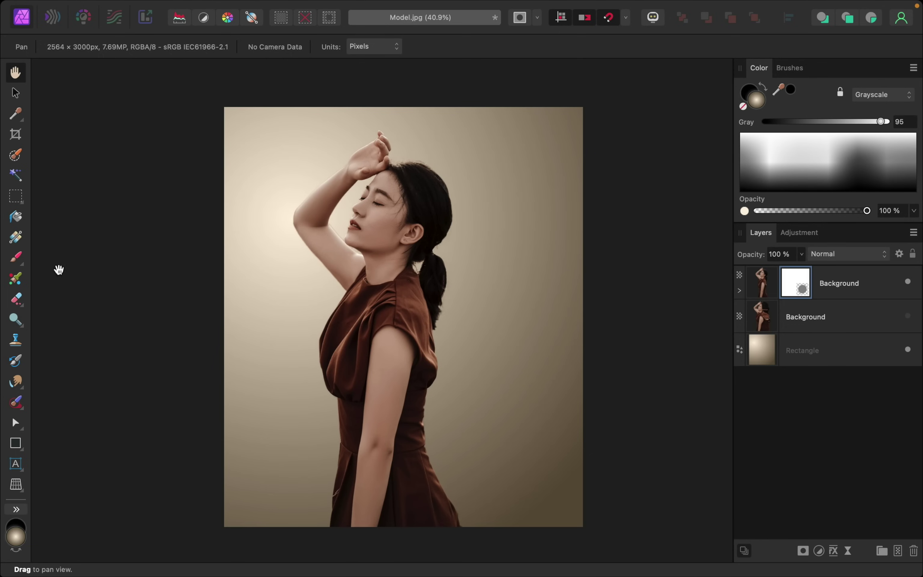
pyautogui.click(16, 258)
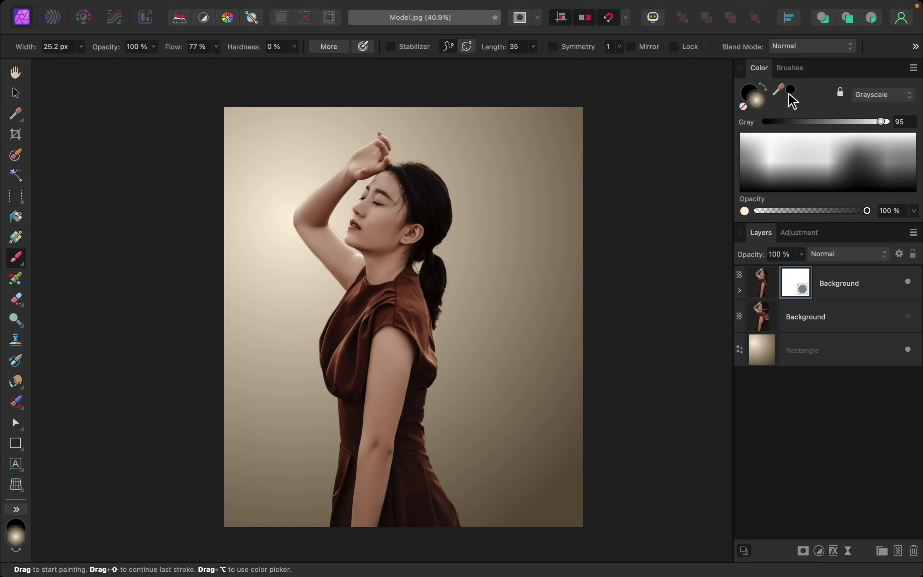
pyautogui.click(794, 72)
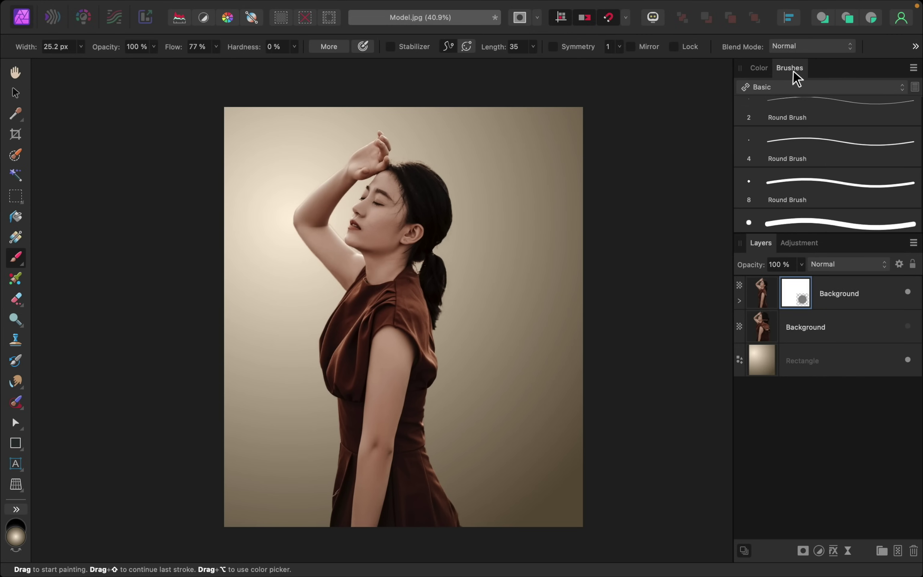
pyautogui.click(789, 89)
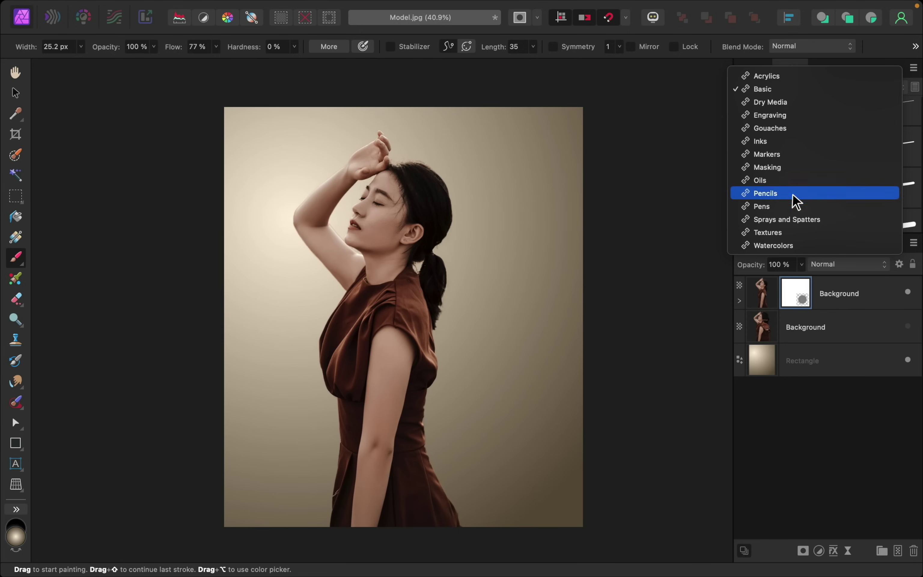
pyautogui.click(825, 221)
pyautogui.scroll(-10, 819, 198)
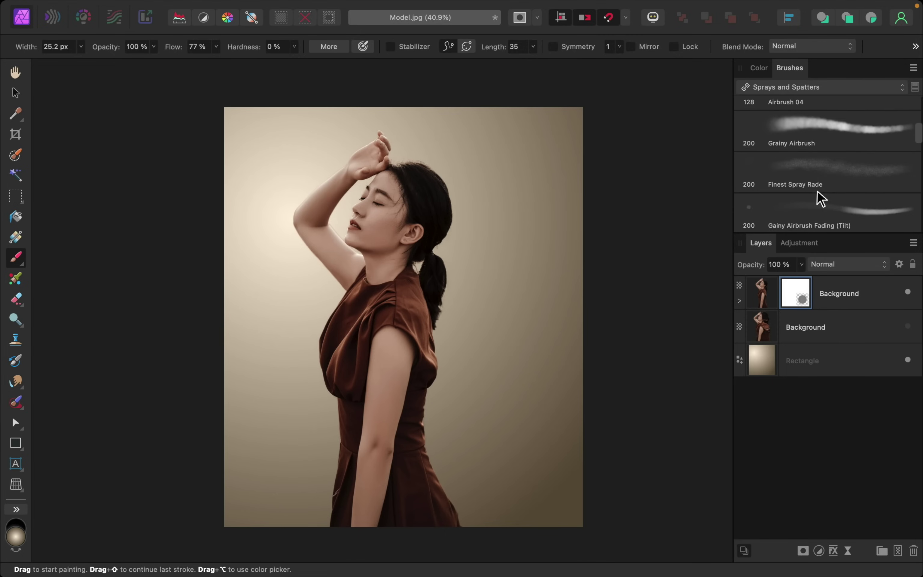
pyautogui.scroll(-5, 820, 198)
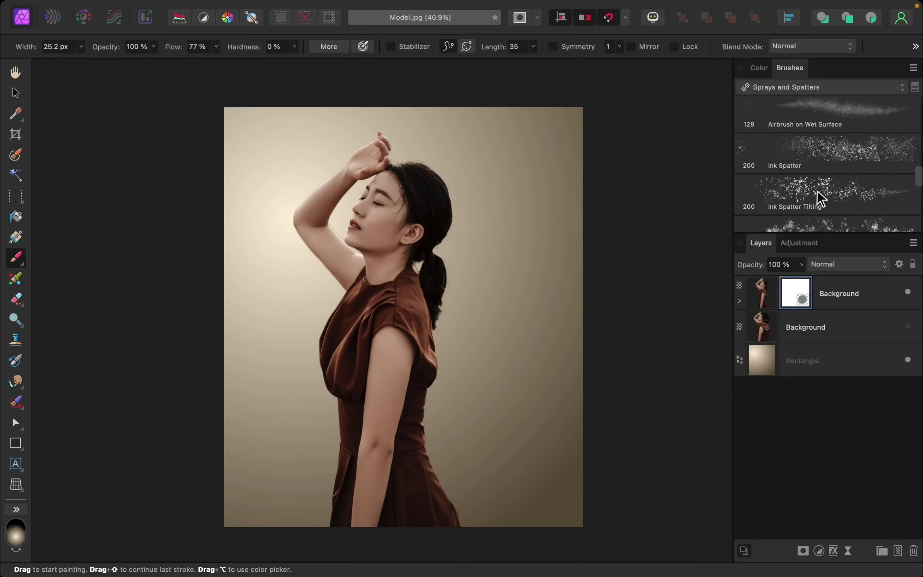
pyautogui.click(812, 137)
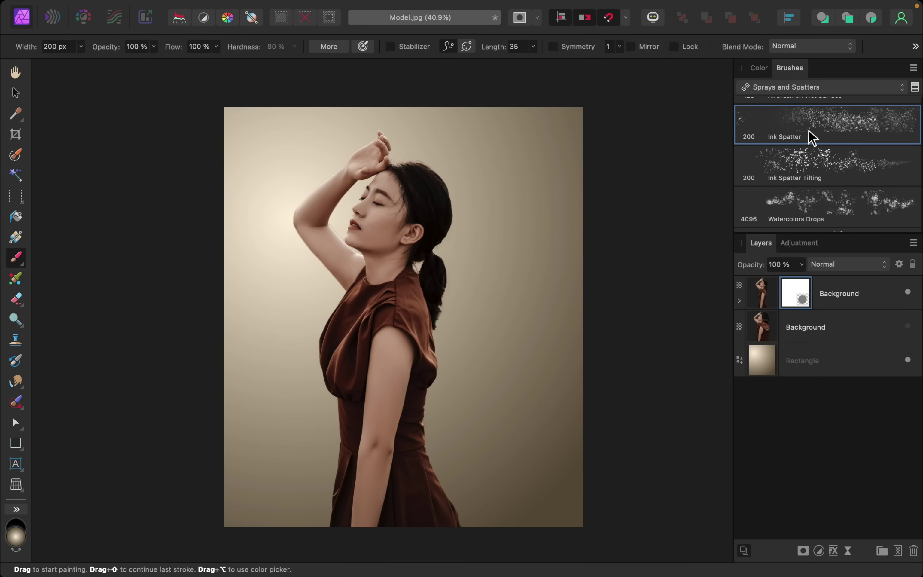
pyautogui.click(758, 69)
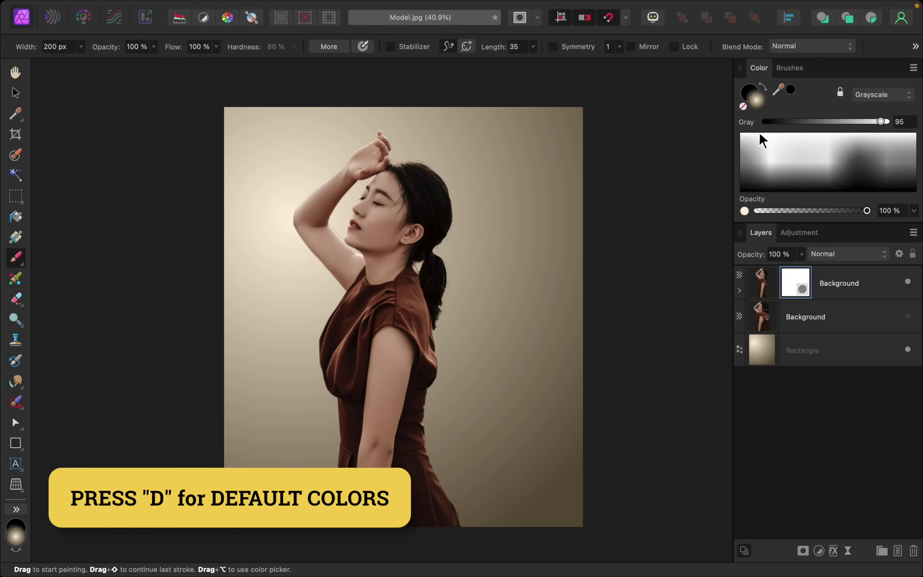
# With black as the colour, paint Ink Spatter on the top layer's mask down the hair and back.
pyautogui.press('d')
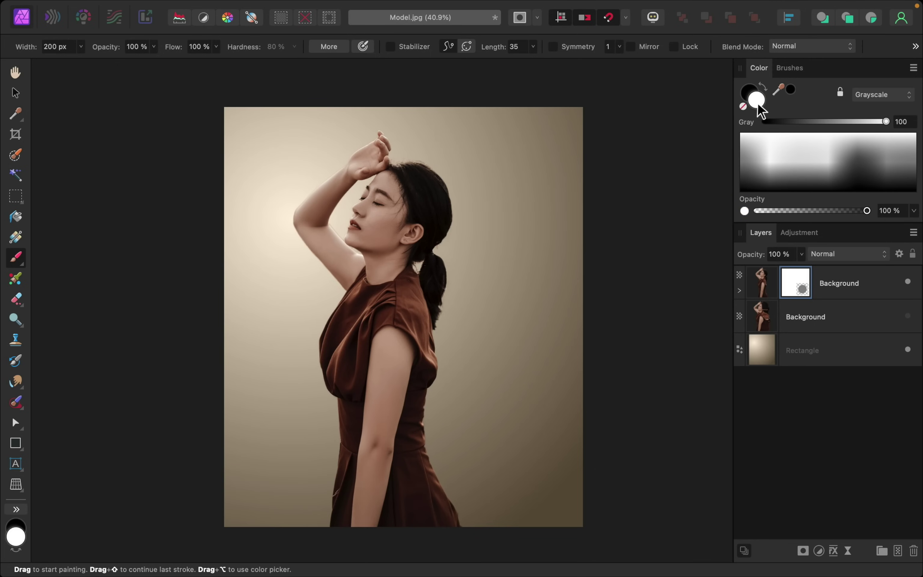
pyautogui.click(746, 93)
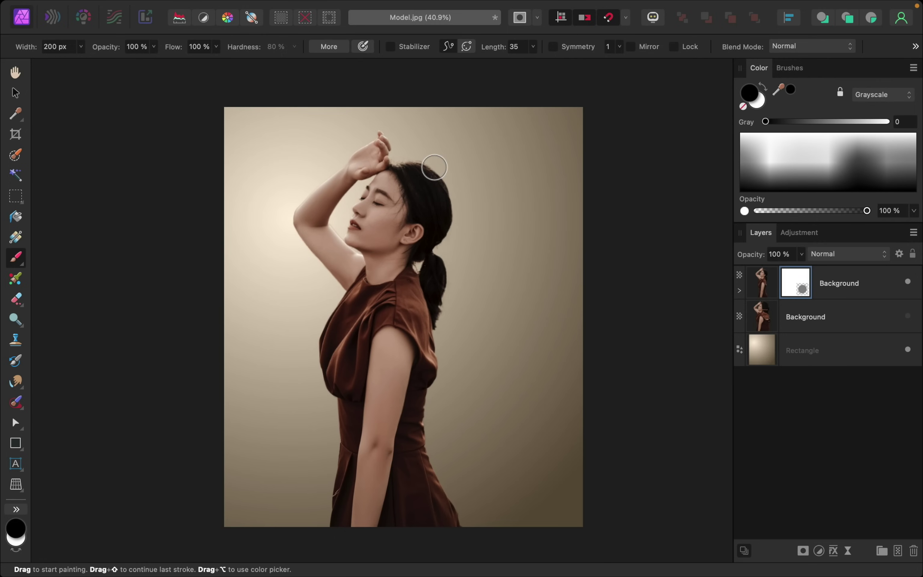
pyautogui.moveTo(427, 169)
pyautogui.mouseDown()
pyautogui.moveTo(456, 214)
pyautogui.moveTo(445, 186)
pyautogui.moveTo(464, 192)
pyautogui.moveTo(446, 324)
pyautogui.moveTo(450, 382)
pyautogui.moveTo(438, 389)
pyautogui.moveTo(440, 466)
pyautogui.moveTo(465, 522)
pyautogui.moveTo(445, 487)
pyautogui.moveTo(434, 430)
pyautogui.moveTo(440, 449)
pyautogui.moveTo(445, 347)
pyautogui.moveTo(437, 351)
pyautogui.moveTo(459, 203)
pyautogui.moveTo(425, 160)
pyautogui.moveTo(449, 169)
pyautogui.moveTo(446, 343)
pyautogui.moveTo(429, 423)
pyautogui.moveTo(442, 481)
pyautogui.mouseUp()
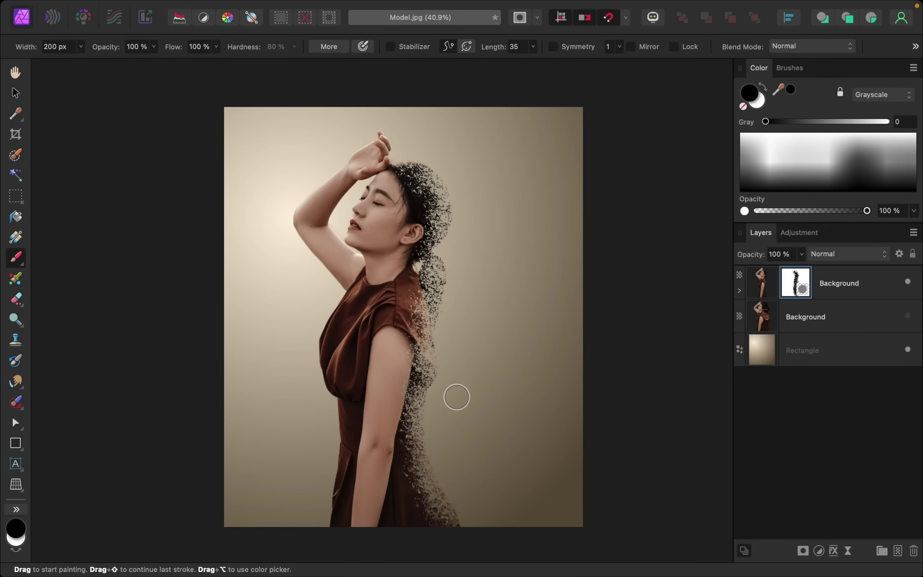
# Show the lower Background layer and give it a mask inverted to solid black.
pyautogui.click(814, 322)
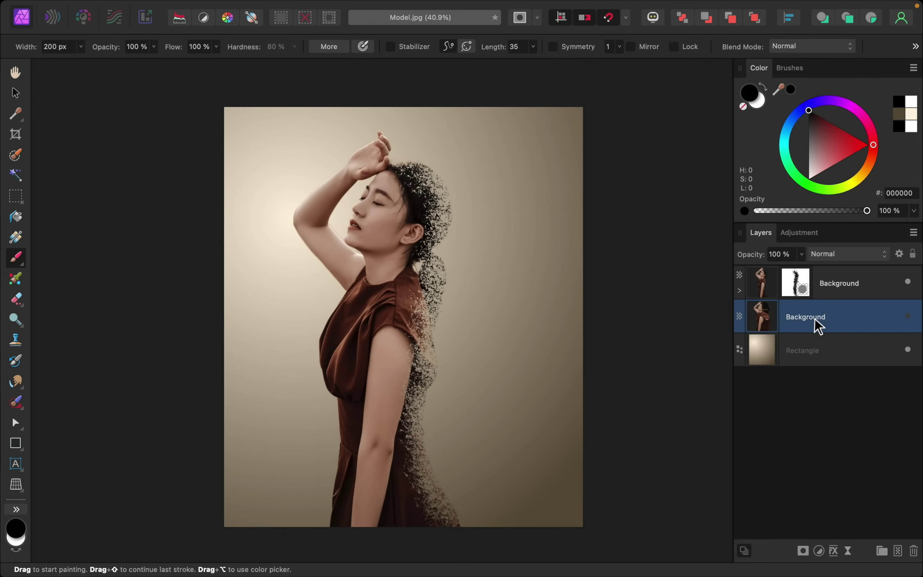
pyautogui.click(907, 316)
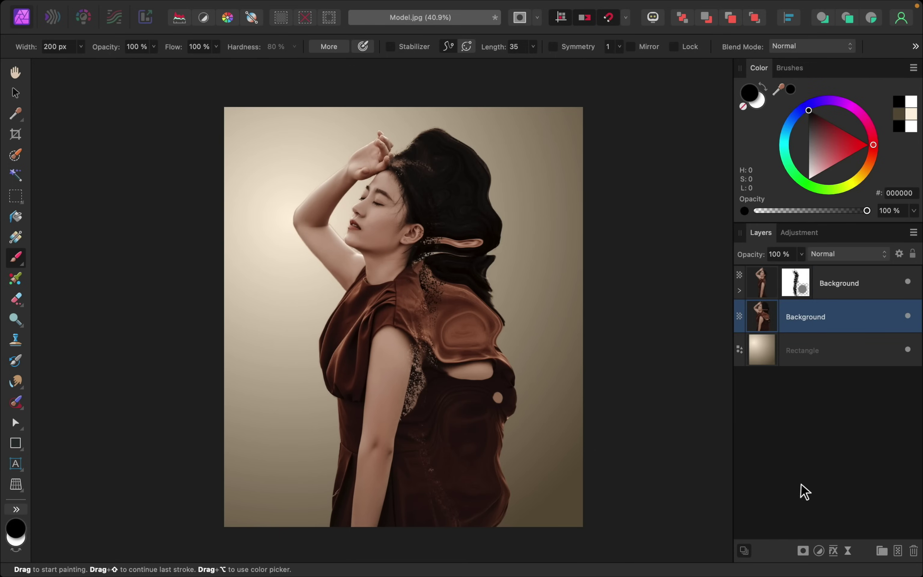
pyautogui.keyDown('alt'); pyautogui.click(803, 551); pyautogui.keyUp('alt')
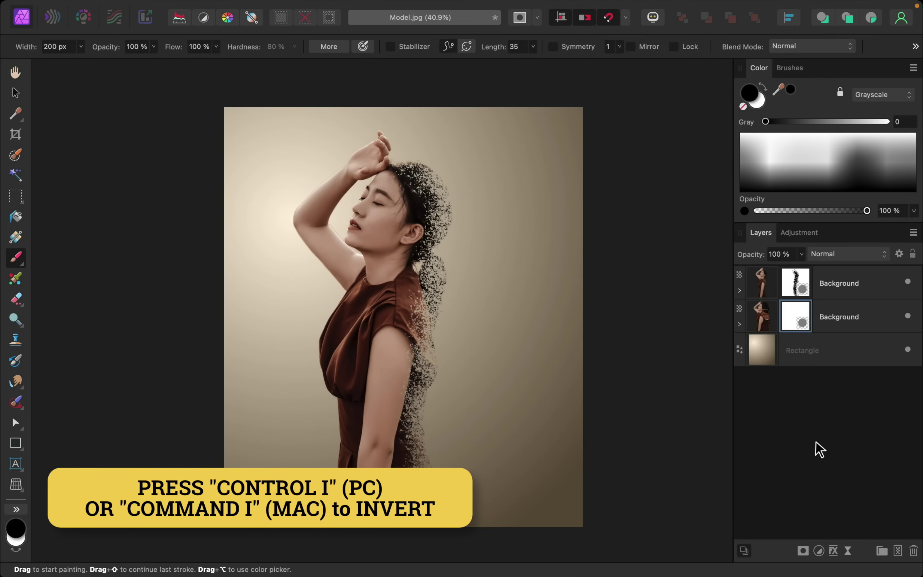
pyautogui.press('super+i')
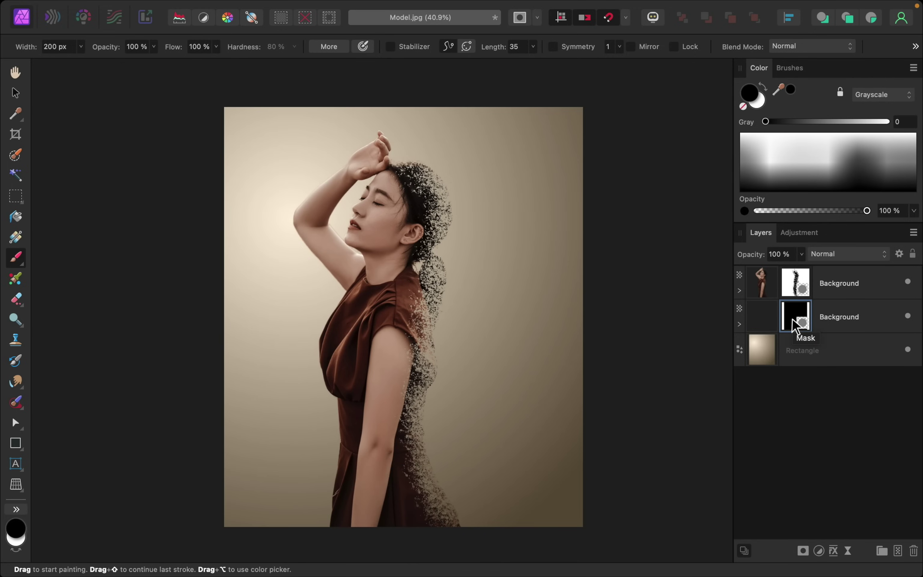
# Paint white on the lower mask right of the figure and neck, then black over the shoulder skin band.
pyautogui.click(764, 100)
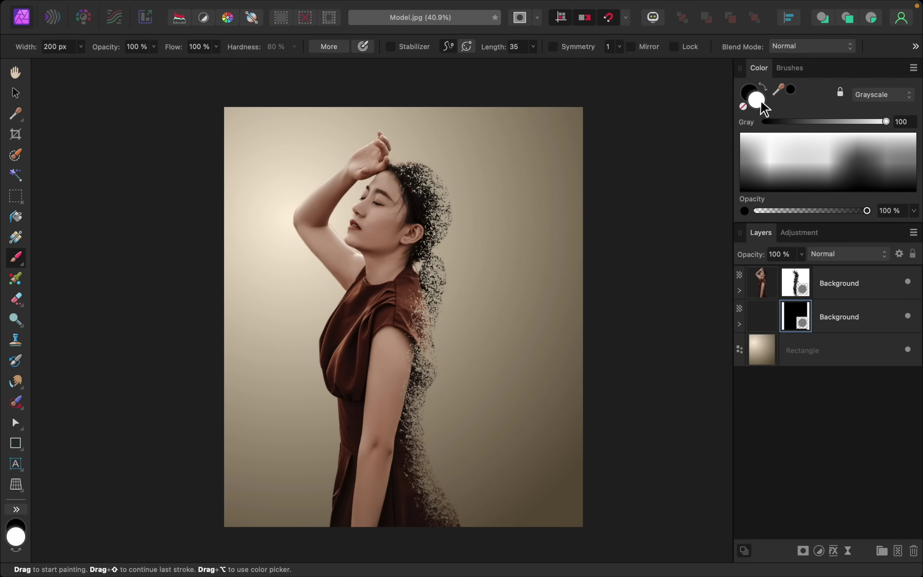
pyautogui.moveTo(469, 257)
pyautogui.mouseDown()
pyautogui.moveTo(474, 320)
pyautogui.moveTo(460, 382)
pyautogui.moveTo(497, 263)
pyautogui.mouseUp()
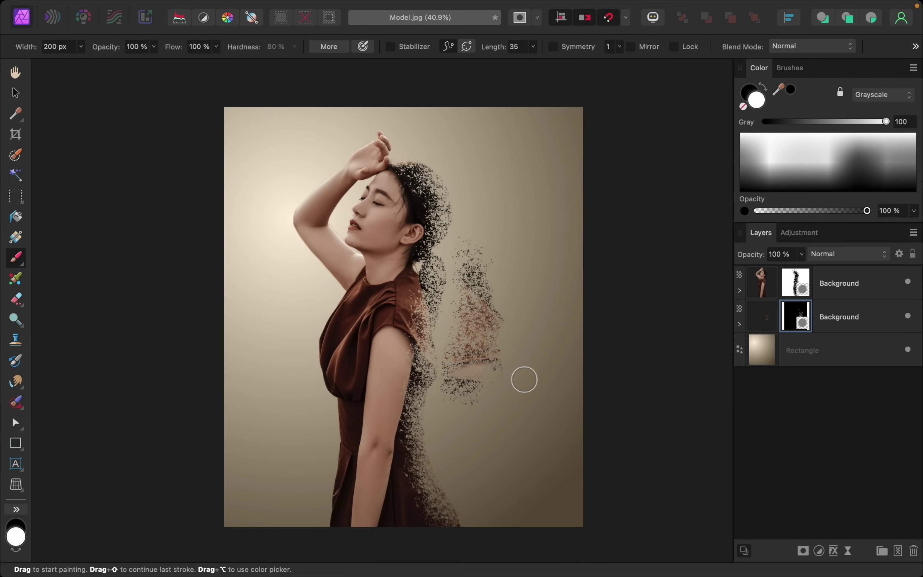
pyautogui.moveTo(436, 321)
pyautogui.mouseDown()
pyautogui.moveTo(439, 244)
pyautogui.moveTo(450, 271)
pyautogui.moveTo(457, 261)
pyautogui.moveTo(456, 199)
pyautogui.moveTo(429, 164)
pyautogui.moveTo(411, 159)
pyautogui.moveTo(480, 183)
pyautogui.moveTo(492, 214)
pyautogui.moveTo(464, 229)
pyautogui.moveTo(473, 346)
pyautogui.moveTo(447, 368)
pyautogui.moveTo(446, 484)
pyautogui.moveTo(487, 525)
pyautogui.moveTo(430, 362)
pyautogui.moveTo(464, 467)
pyautogui.moveTo(480, 384)
pyautogui.moveTo(502, 419)
pyautogui.moveTo(489, 226)
pyautogui.moveTo(494, 466)
pyautogui.moveTo(480, 493)
pyautogui.mouseUp()
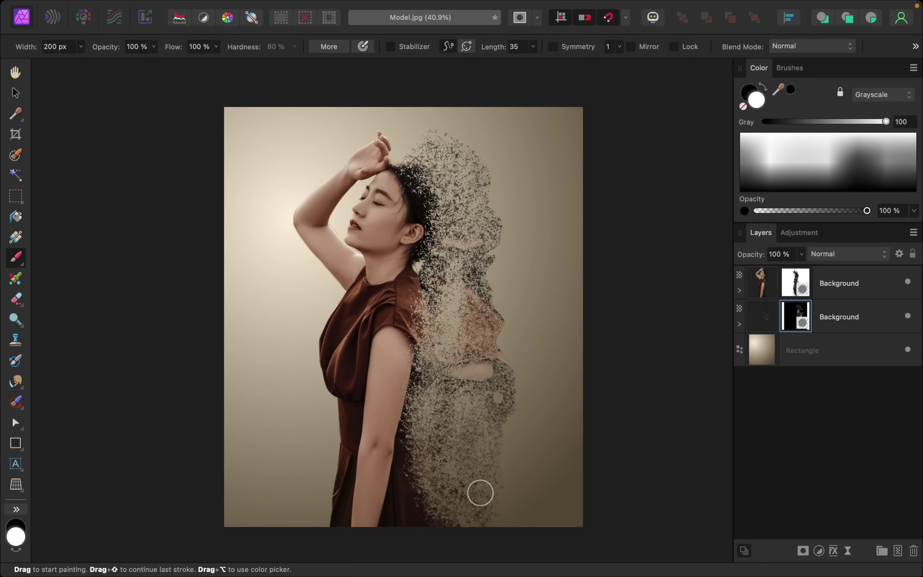
pyautogui.moveTo(460, 278)
pyautogui.mouseDown()
pyautogui.moveTo(449, 340)
pyautogui.moveTo(494, 428)
pyautogui.mouseUp()
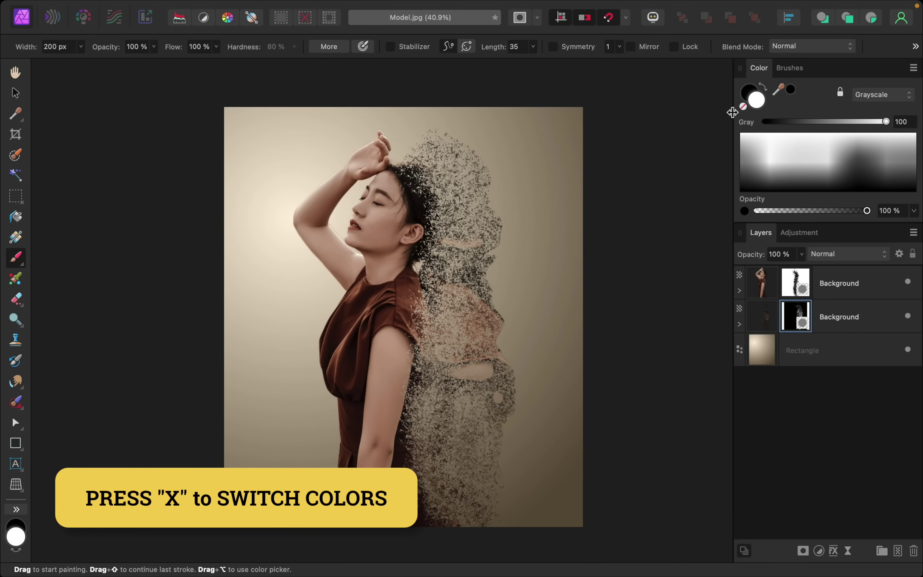
pyautogui.press('x')
pyautogui.press('x')
pyautogui.press('x')
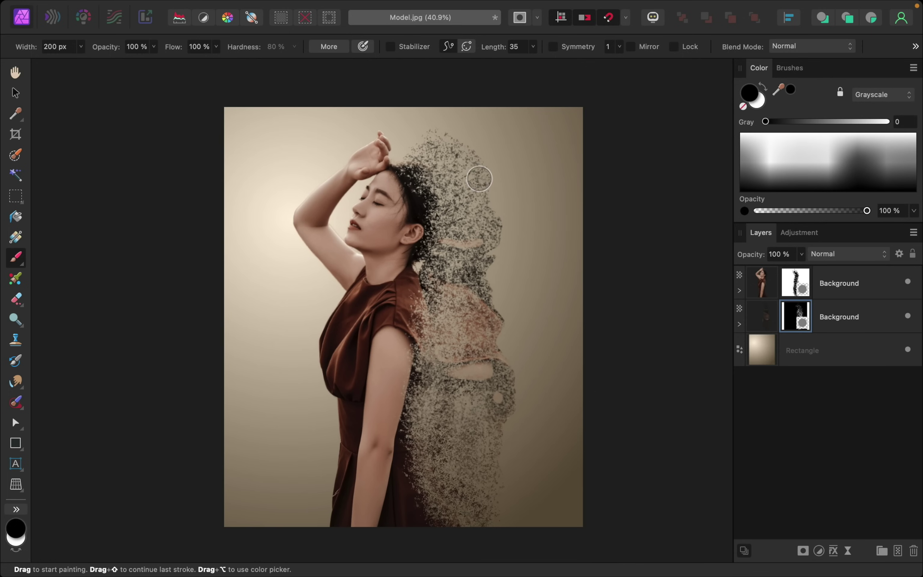
pyautogui.moveTo(467, 267)
pyautogui.mouseDown()
pyautogui.moveTo(475, 224)
pyautogui.moveTo(470, 303)
pyautogui.moveTo(465, 292)
pyautogui.moveTo(492, 350)
pyautogui.moveTo(501, 359)
pyautogui.moveTo(516, 350)
pyautogui.moveTo(499, 391)
pyautogui.moveTo(455, 395)
pyautogui.moveTo(434, 441)
pyautogui.moveTo(460, 520)
pyautogui.moveTo(497, 490)
pyautogui.moveTo(524, 357)
pyautogui.moveTo(527, 322)
pyautogui.moveTo(499, 237)
pyautogui.moveTo(489, 250)
pyautogui.moveTo(497, 173)
pyautogui.moveTo(487, 155)
pyautogui.moveTo(474, 165)
pyautogui.moveTo(534, 270)
pyautogui.moveTo(528, 292)
pyautogui.mouseUp()
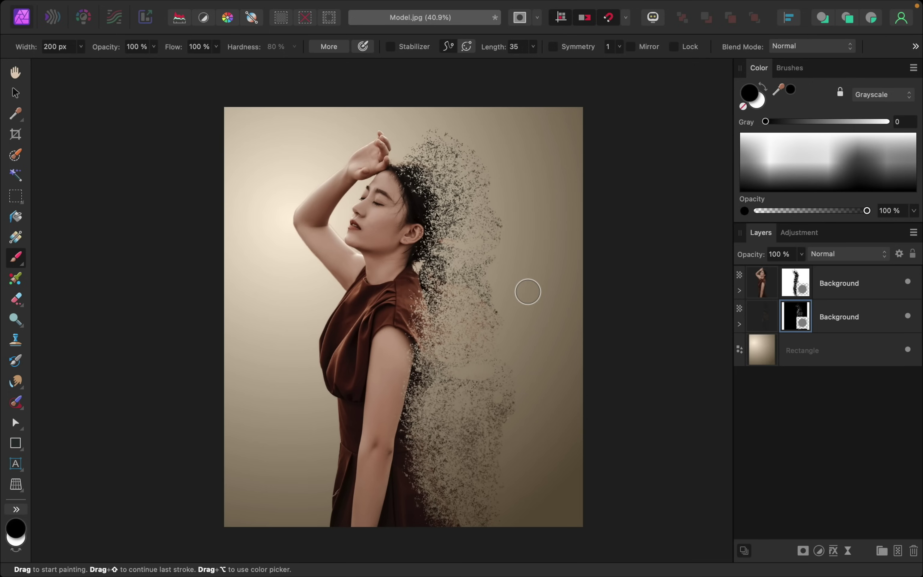
# At about 400 px, paint white over the hair, shoulder and arm edge to add particles.
pyautogui.press(']')
pyautogui.press(']')
pyautogui.press(']')
pyautogui.press(']')
pyautogui.press(']')
pyautogui.press(']')
pyautogui.press(']')
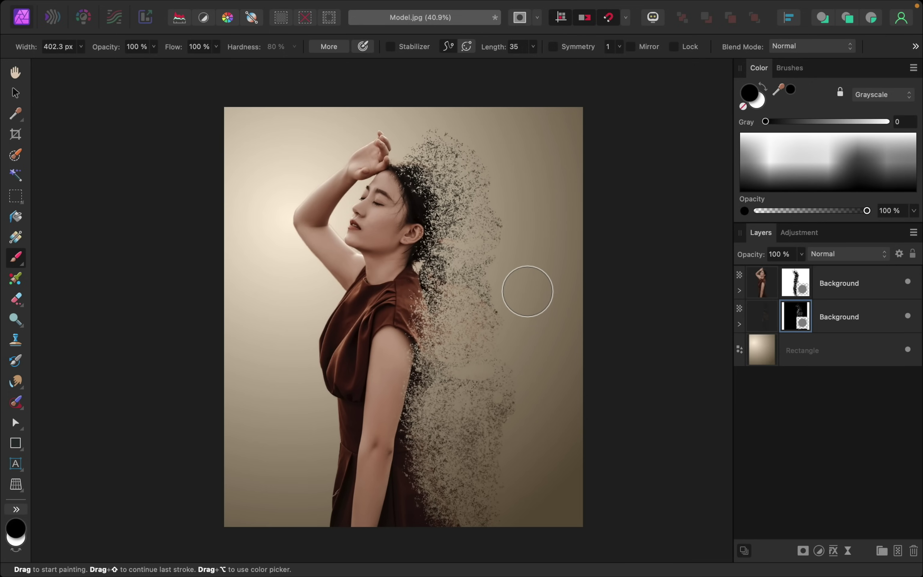
pyautogui.press('x')
pyautogui.moveTo(459, 198)
pyautogui.mouseDown()
pyautogui.moveTo(454, 179)
pyautogui.moveTo(456, 305)
pyautogui.moveTo(469, 375)
pyautogui.moveTo(457, 364)
pyautogui.moveTo(459, 488)
pyautogui.moveTo(495, 449)
pyautogui.moveTo(498, 371)
pyautogui.mouseUp()
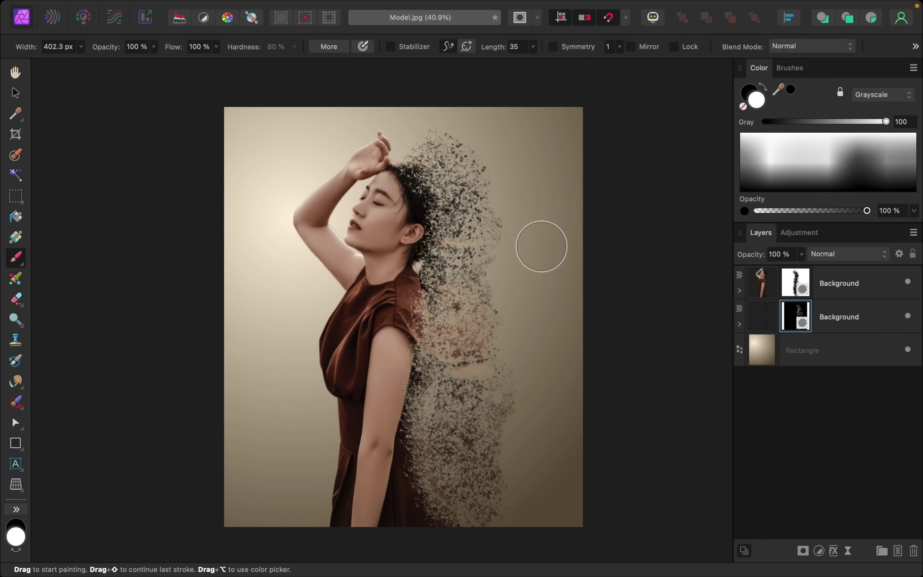
pyautogui.moveTo(478, 209)
pyautogui.mouseDown()
pyautogui.moveTo(432, 177)
pyautogui.moveTo(431, 157)
pyautogui.mouseUp()
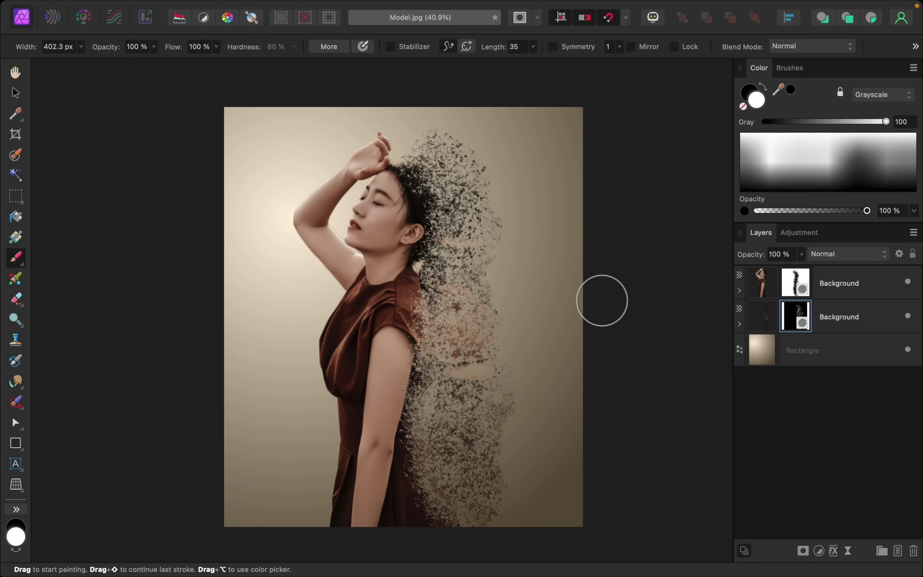
pyautogui.moveTo(441, 369)
pyautogui.mouseDown()
pyautogui.moveTo(411, 447)
pyautogui.moveTo(420, 491)
pyautogui.moveTo(422, 453)
pyautogui.mouseUp()
pyautogui.moveTo(415, 336)
pyautogui.mouseDown()
pyautogui.moveTo(420, 306)
pyautogui.moveTo(426, 351)
pyautogui.moveTo(421, 213)
pyautogui.mouseUp()
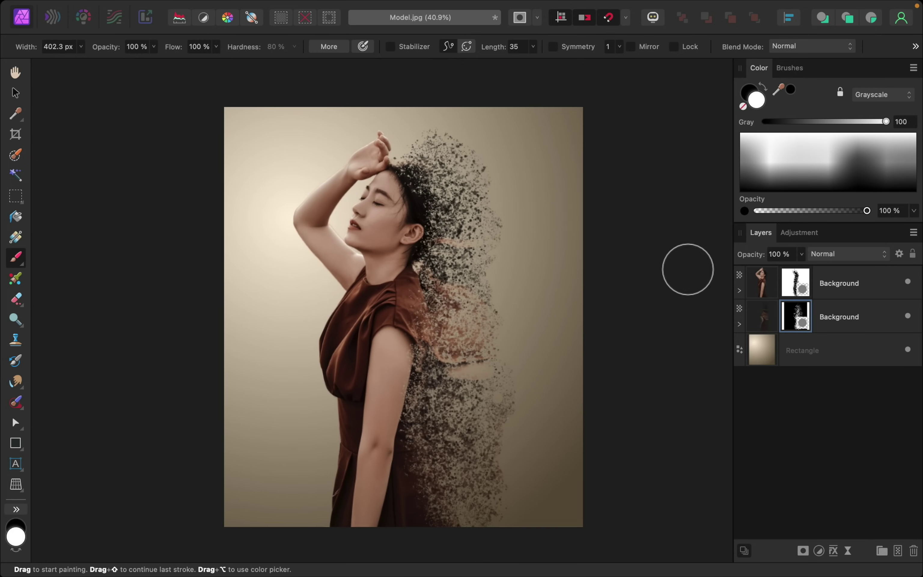
# Switch the brush to Watercolors Drops from the Sprays and Spatters category.
pyautogui.click(798, 71)
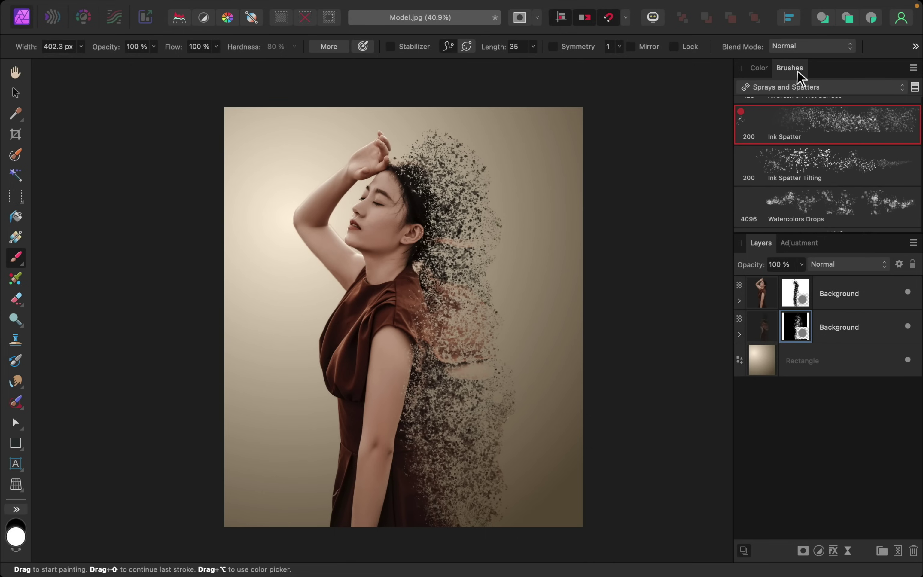
pyautogui.scroll(-1, 804, 185)
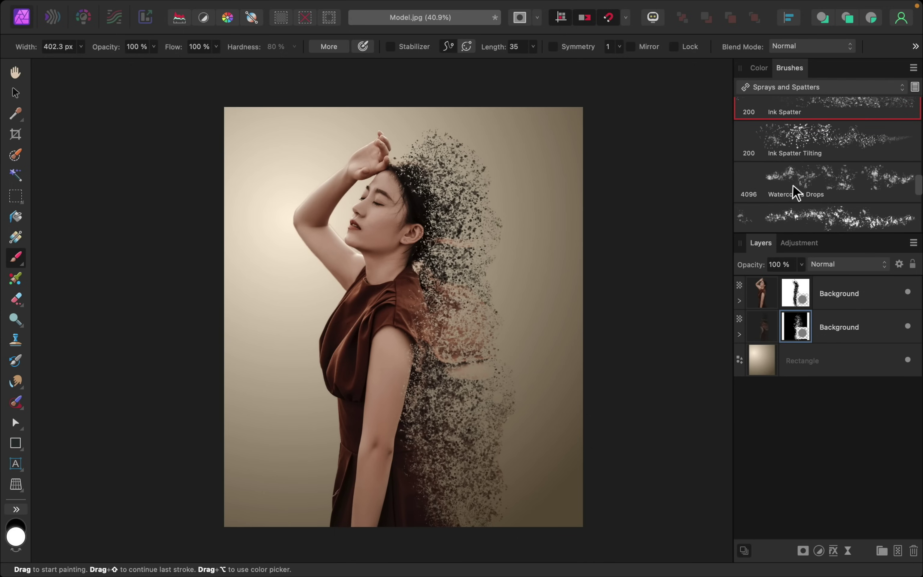
pyautogui.click(810, 187)
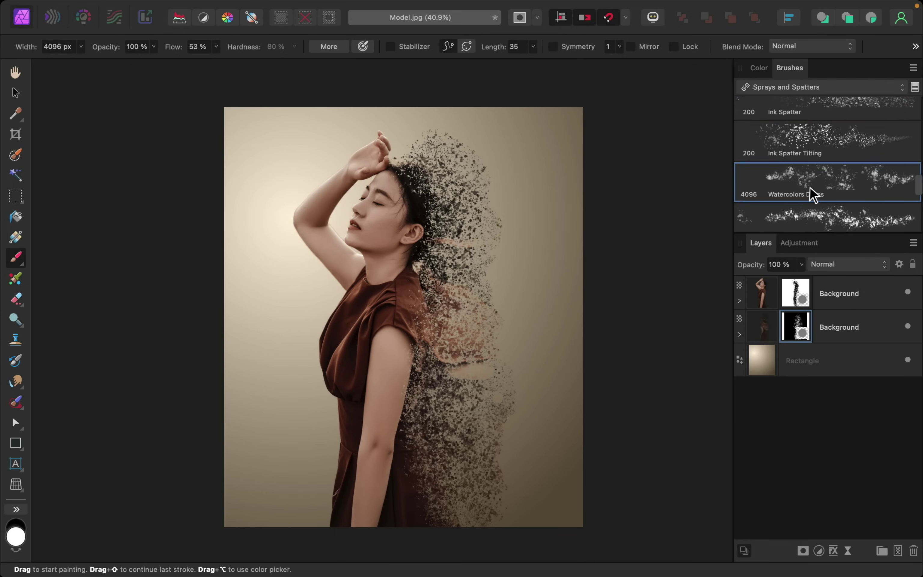
pyautogui.click(760, 69)
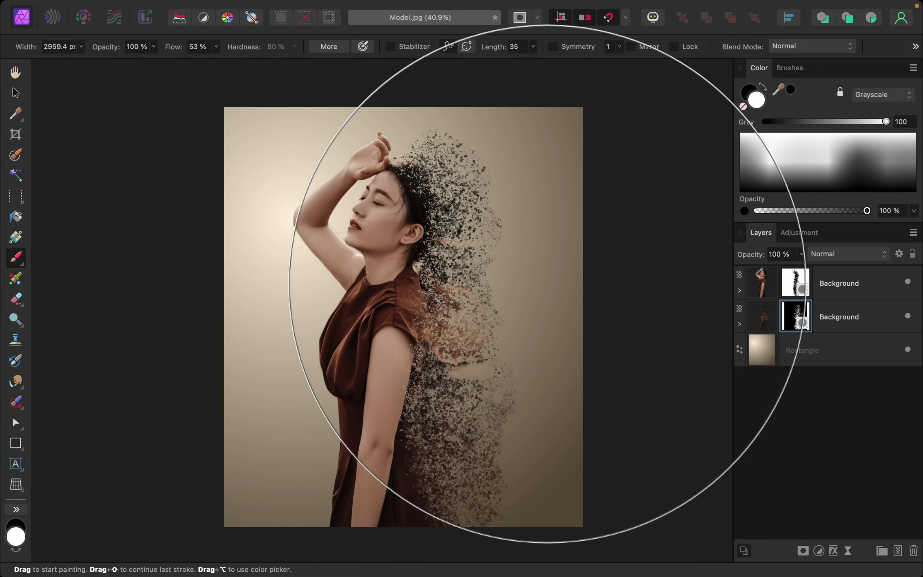
# Paint black at about 260 px near the hair edge and 390 px along the trail.
pyautogui.press('[')
pyautogui.press('[')
pyautogui.press('[')
pyautogui.press('[')
pyautogui.press('[')
pyautogui.press('[')
pyautogui.press('[')
pyautogui.press('[')
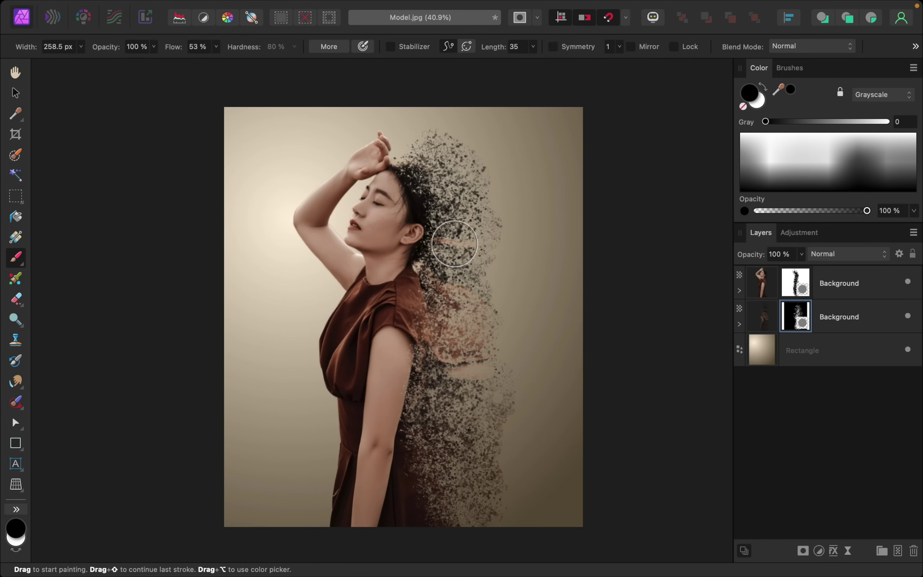
pyautogui.moveTo(454, 243)
pyautogui.mouseDown()
pyautogui.moveTo(463, 200)
pyautogui.moveTo(445, 182)
pyautogui.moveTo(451, 221)
pyautogui.moveTo(450, 181)
pyautogui.moveTo(480, 236)
pyautogui.mouseUp()
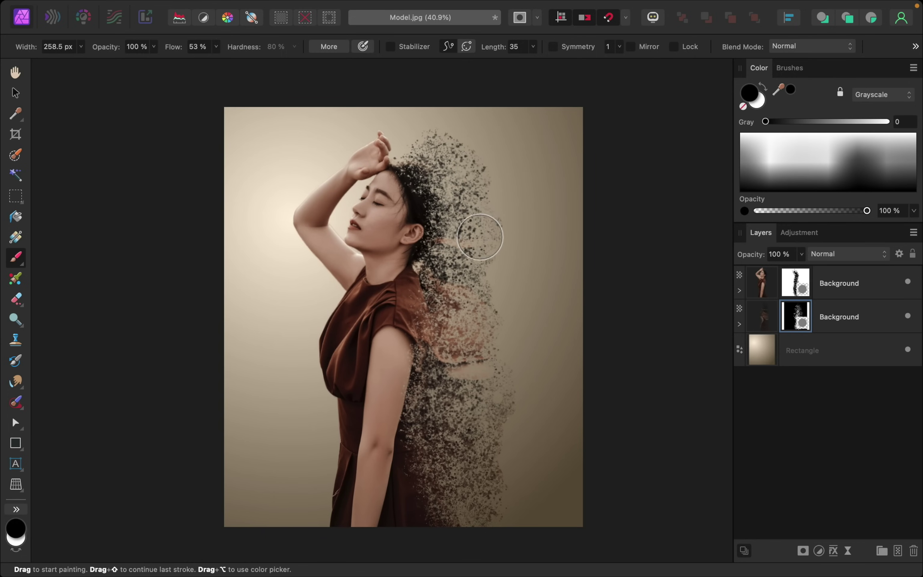
pyautogui.press(']')
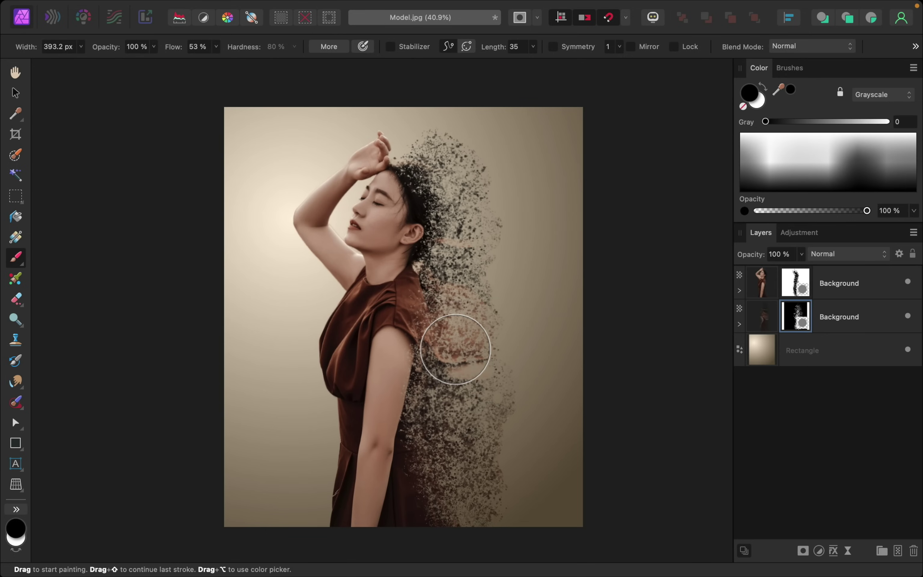
pyautogui.moveTo(455, 350)
pyautogui.mouseDown()
pyautogui.moveTo(438, 464)
pyautogui.moveTo(483, 504)
pyautogui.moveTo(485, 300)
pyautogui.moveTo(461, 158)
pyautogui.mouseUp()
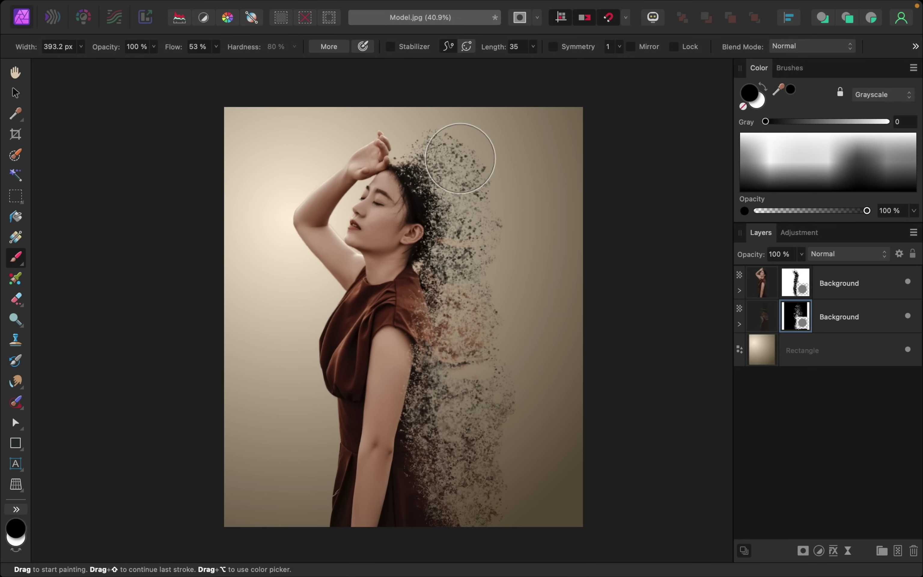
pyautogui.click(761, 104)
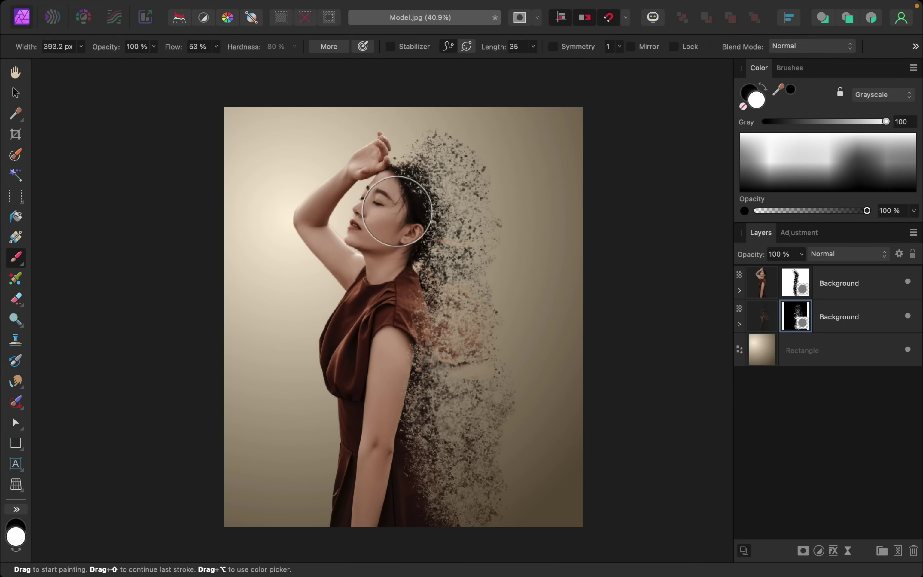
# Paint white watercolour drops up through the hair and lower trail, undoing one stroke.
pyautogui.press('[')
pyautogui.moveTo(435, 189)
pyautogui.mouseDown()
pyautogui.moveTo(462, 223)
pyautogui.moveTo(458, 269)
pyautogui.moveTo(479, 160)
pyautogui.moveTo(436, 192)
pyautogui.moveTo(425, 435)
pyautogui.moveTo(462, 370)
pyautogui.moveTo(486, 454)
pyautogui.moveTo(485, 519)
pyautogui.mouseUp()
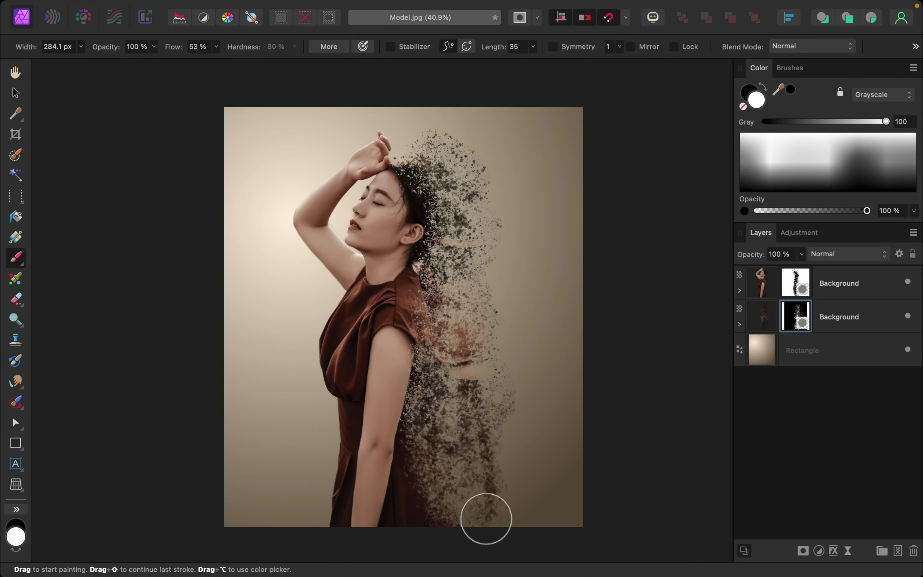
pyautogui.press('super+z')
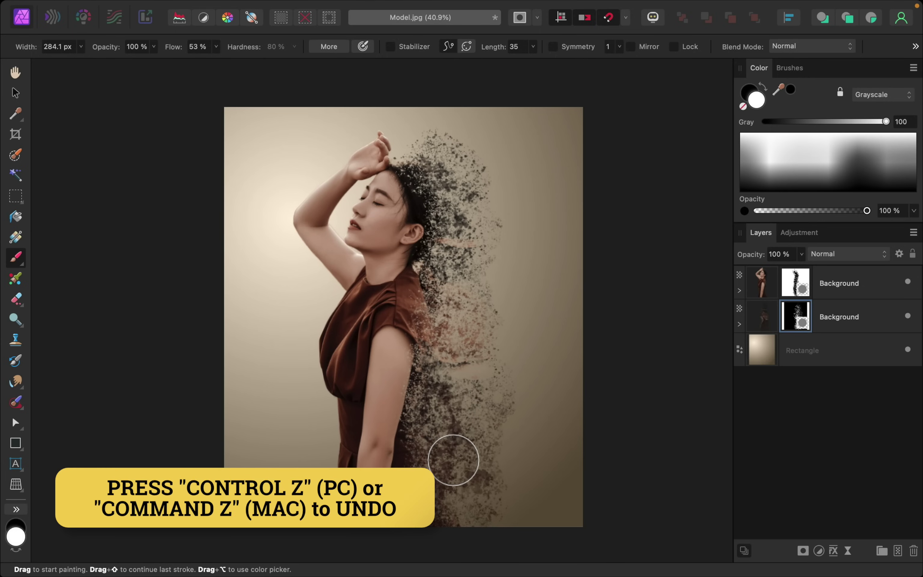
pyautogui.press(']')
pyautogui.press(']')
pyautogui.press(']')
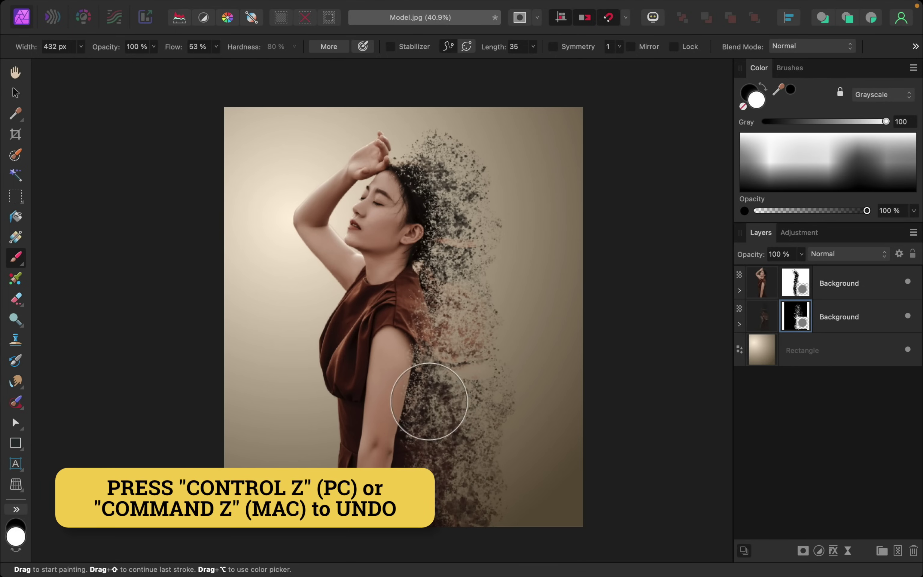
pyautogui.moveTo(463, 339)
pyautogui.mouseDown()
pyautogui.moveTo(487, 233)
pyautogui.moveTo(463, 174)
pyautogui.moveTo(453, 190)
pyautogui.moveTo(454, 259)
pyautogui.mouseUp()
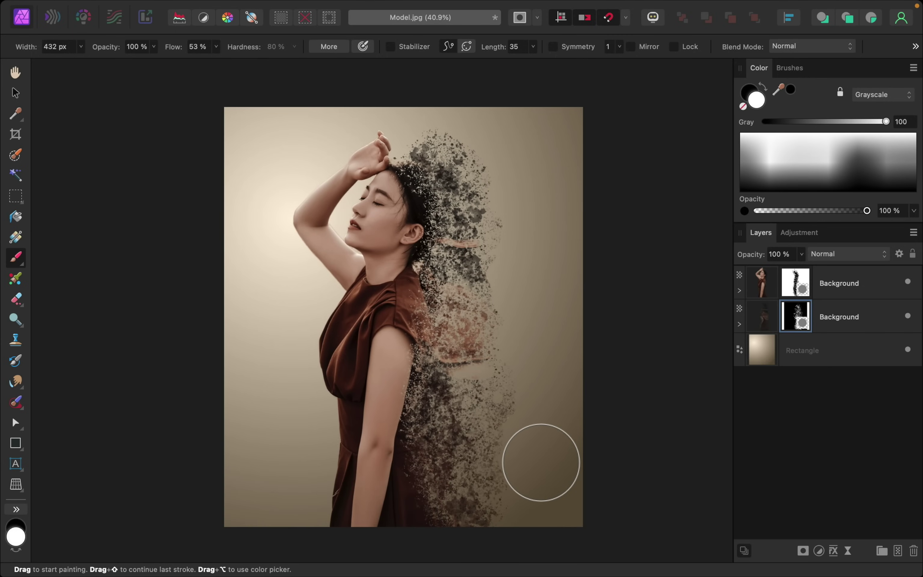
# Paint a short black stroke over the hair to slightly thin the particles.
pyautogui.press('x')
pyautogui.moveTo(480, 272)
pyautogui.mouseDown()
pyautogui.moveTo(463, 200)
pyautogui.moveTo(494, 224)
pyautogui.moveTo(478, 286)
pyautogui.mouseUp()
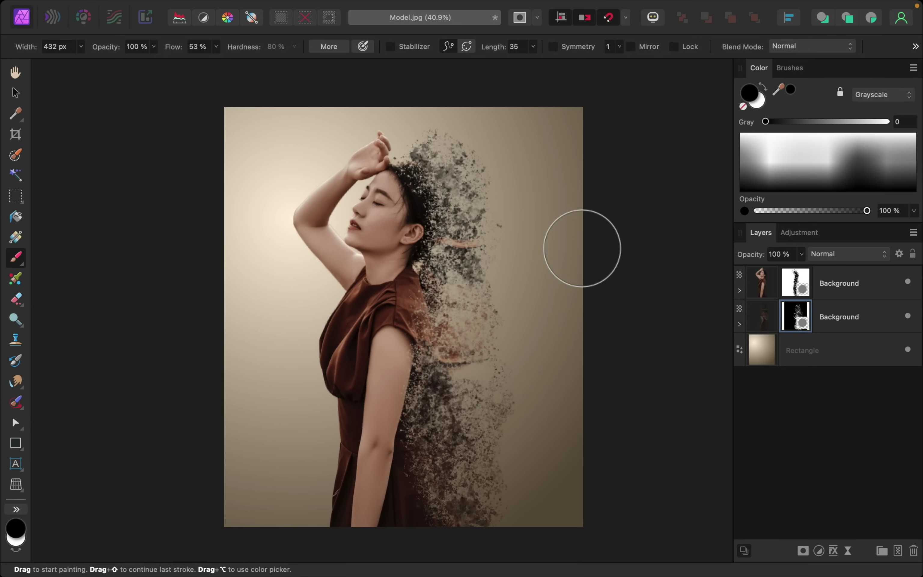
pyautogui.scroll(2, 591, 249)
pyautogui.scroll(-2, 592, 249)
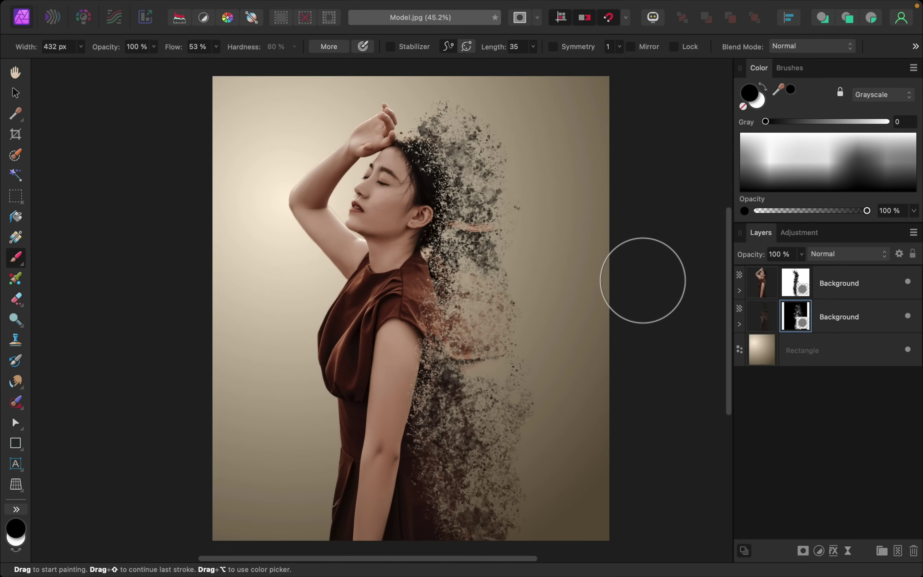